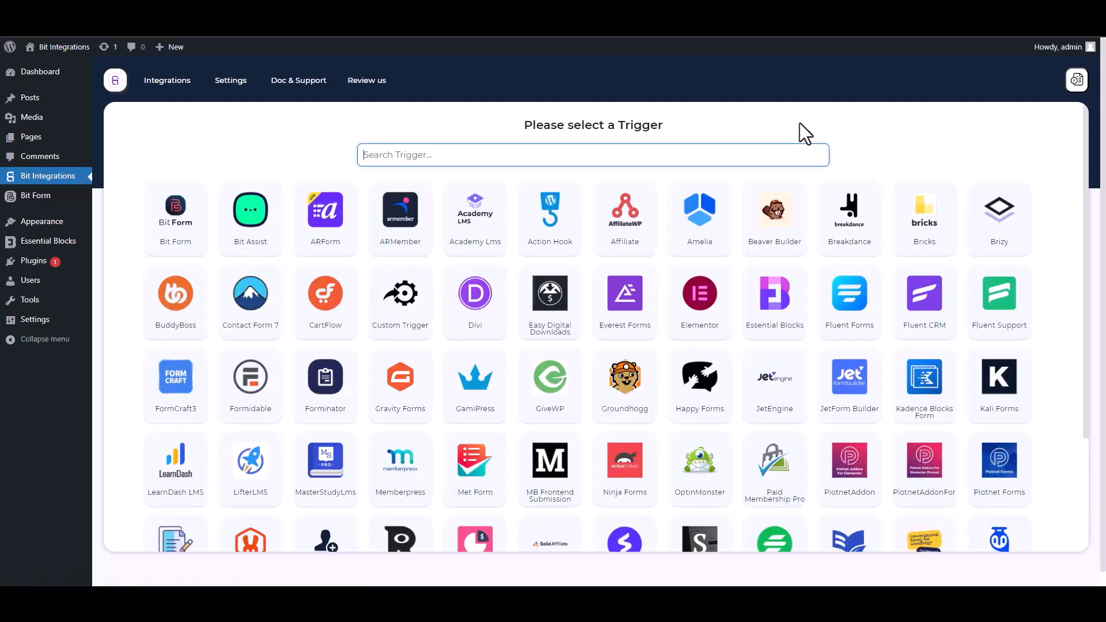
Step: Search 'ess', pick Essential Blocks as the trigger and start fetching its form data
{"action": "type", "text": "ess"}
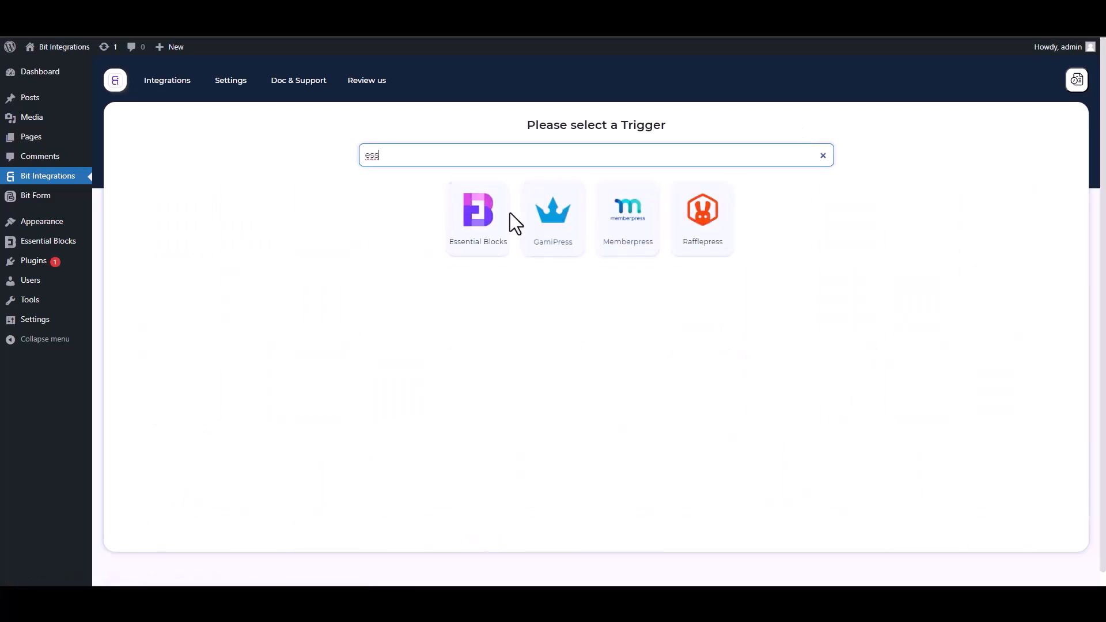
{"action": "left_click", "coordinate": [475, 253]}
{"action": "left_click", "coordinate": [593, 269]}
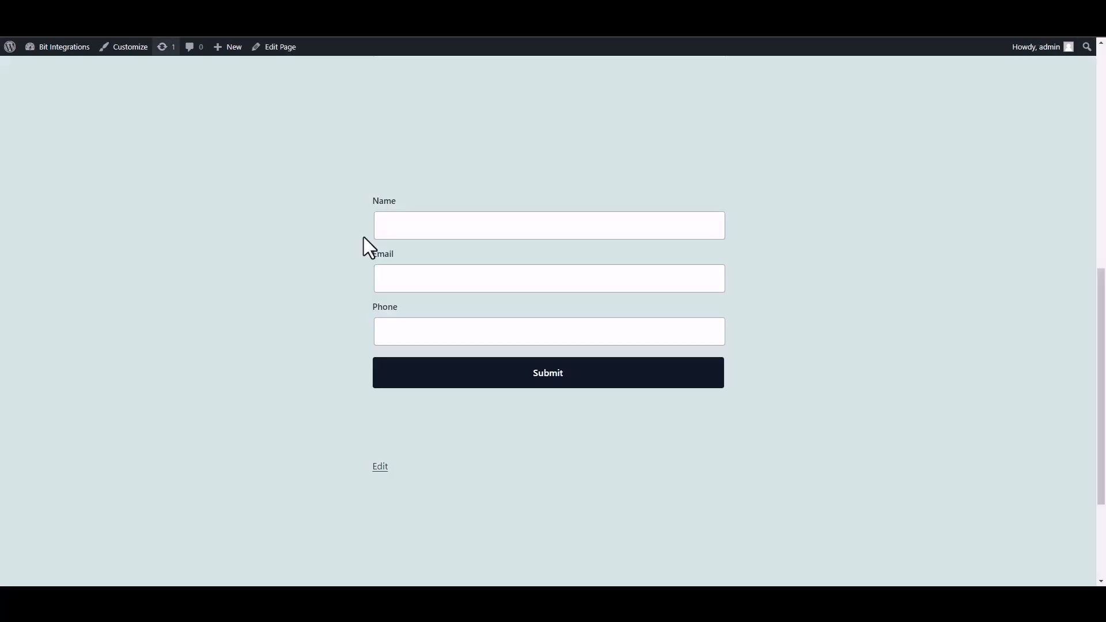
Step: Fill the site form's Name, Email and Phone fields with test values and submit it
{"action": "left_click", "coordinate": [474, 237]}
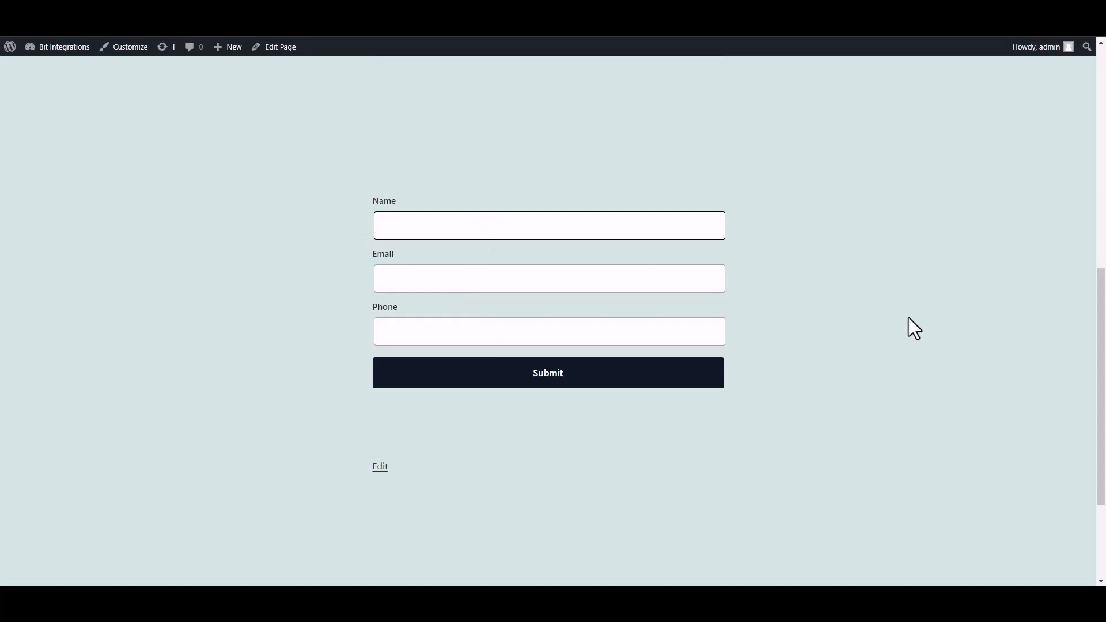
{"action": "left_click", "coordinate": [662, 283]}
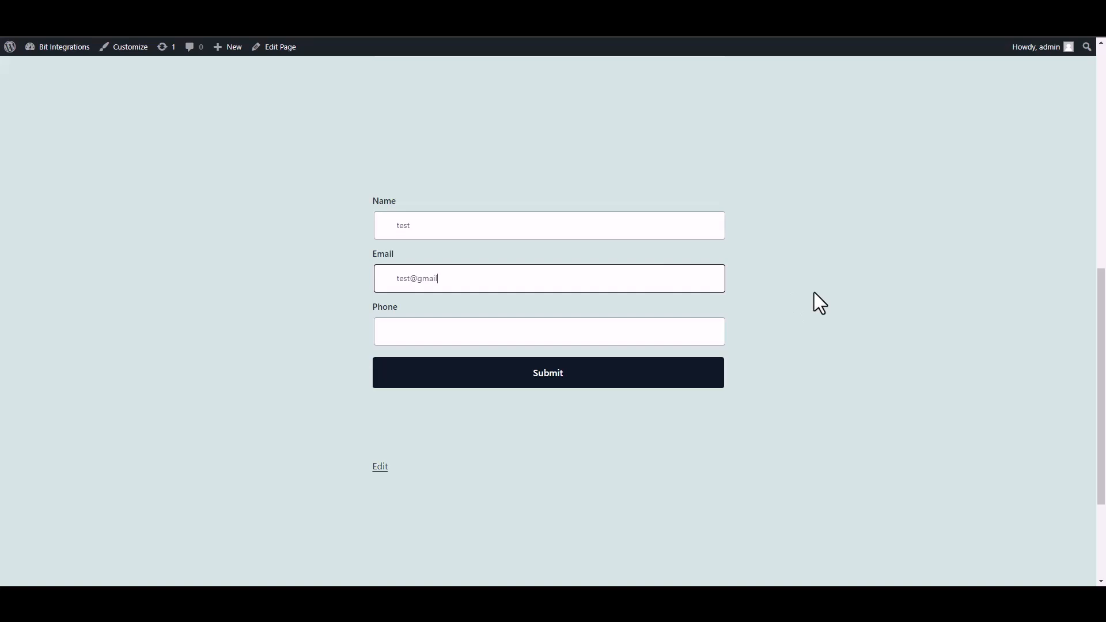
{"action": "left_click", "coordinate": [665, 335]}
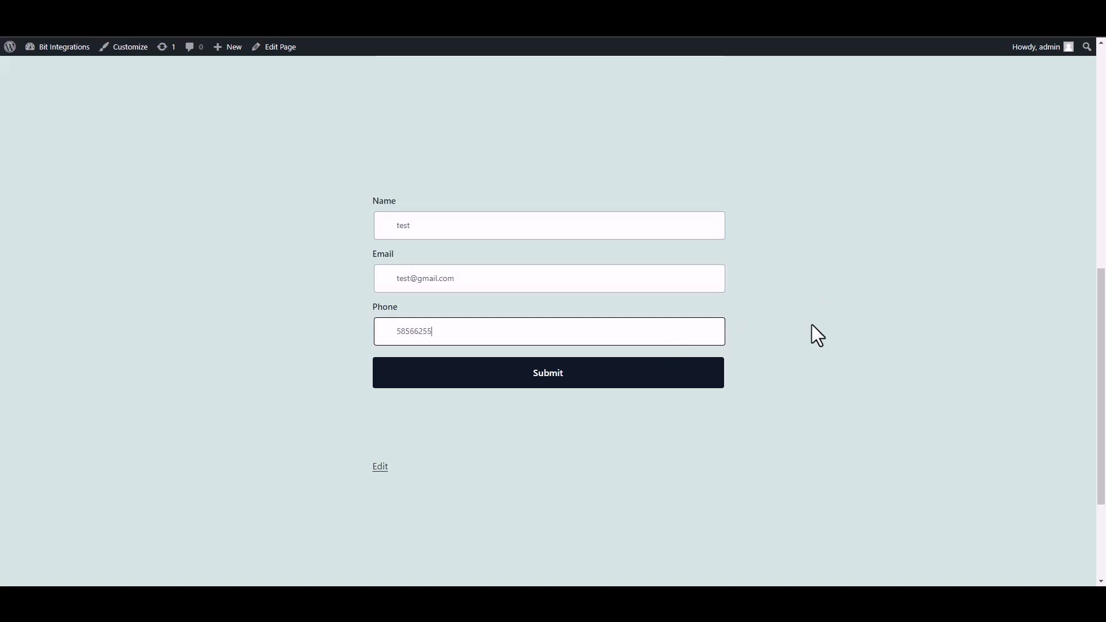
{"action": "left_click", "coordinate": [709, 374]}
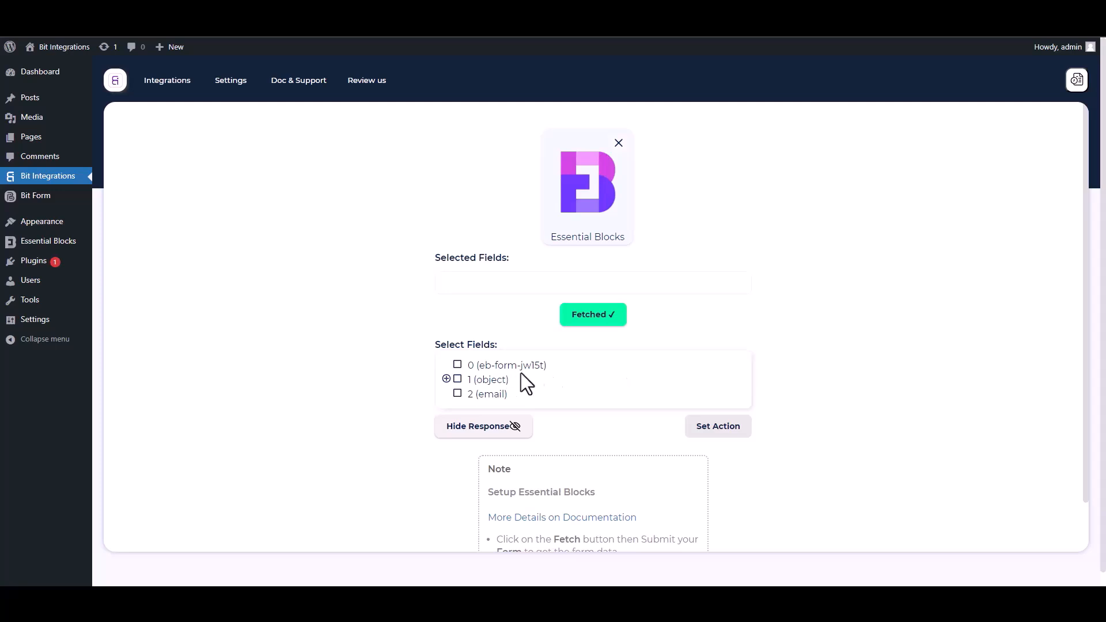
Step: Select field 0 and the object's Name, Email and Phone sub-fields
{"action": "left_click_drag", "start_coordinate": [559, 369], "coordinate": [464, 366]}
{"action": "left_click", "coordinate": [458, 365]}
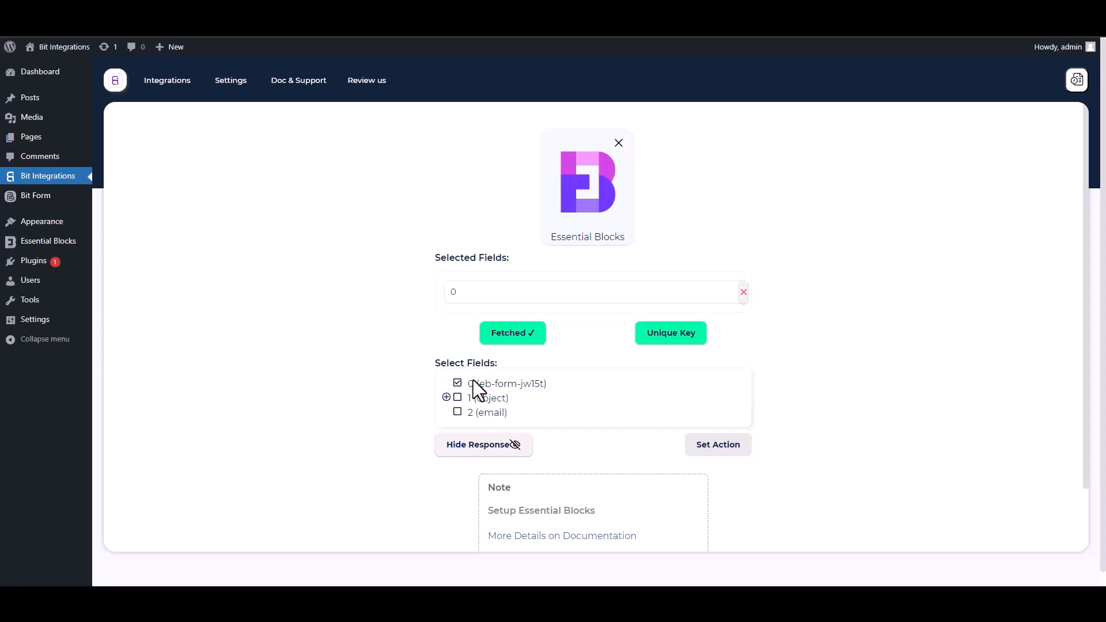
{"action": "left_click", "coordinate": [446, 398]}
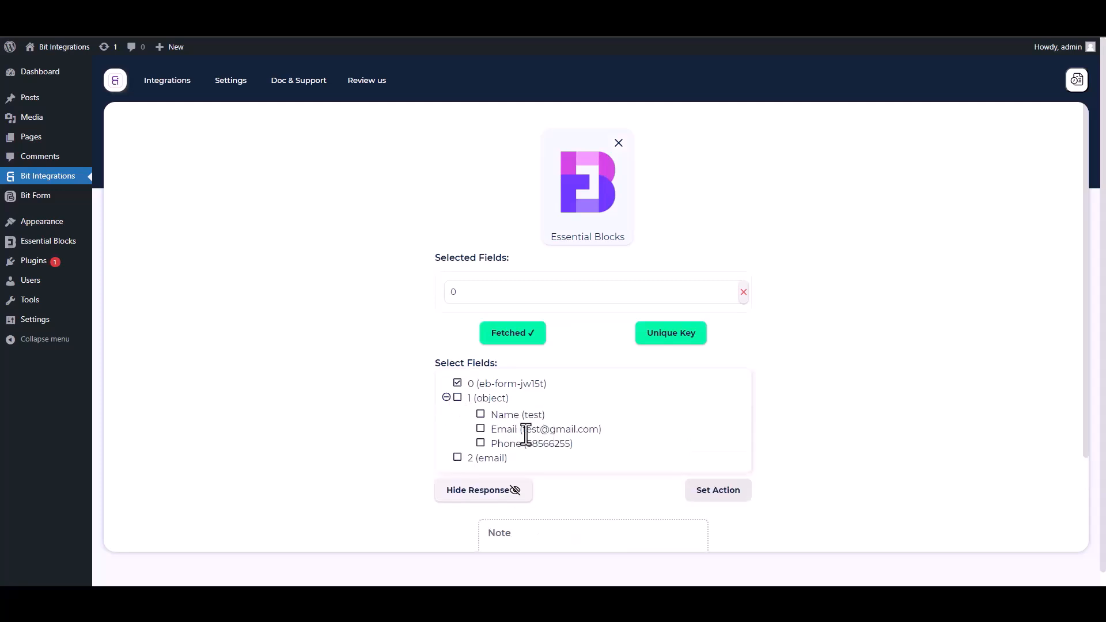
{"action": "left_click", "coordinate": [481, 416]}
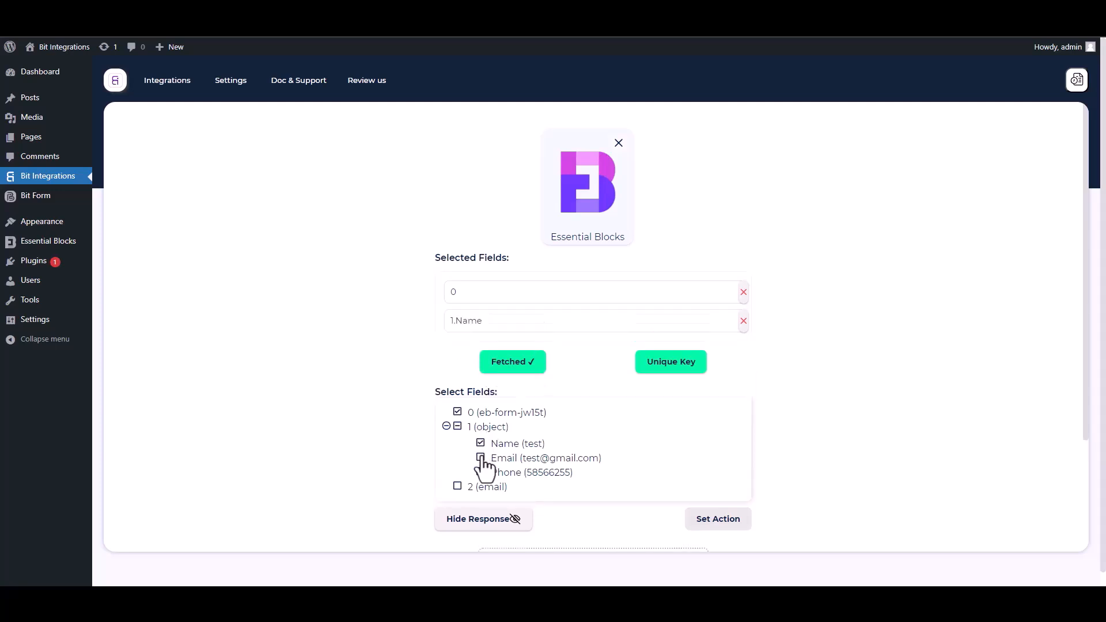
{"action": "left_click", "coordinate": [481, 458]}
{"action": "left_click", "coordinate": [481, 500]}
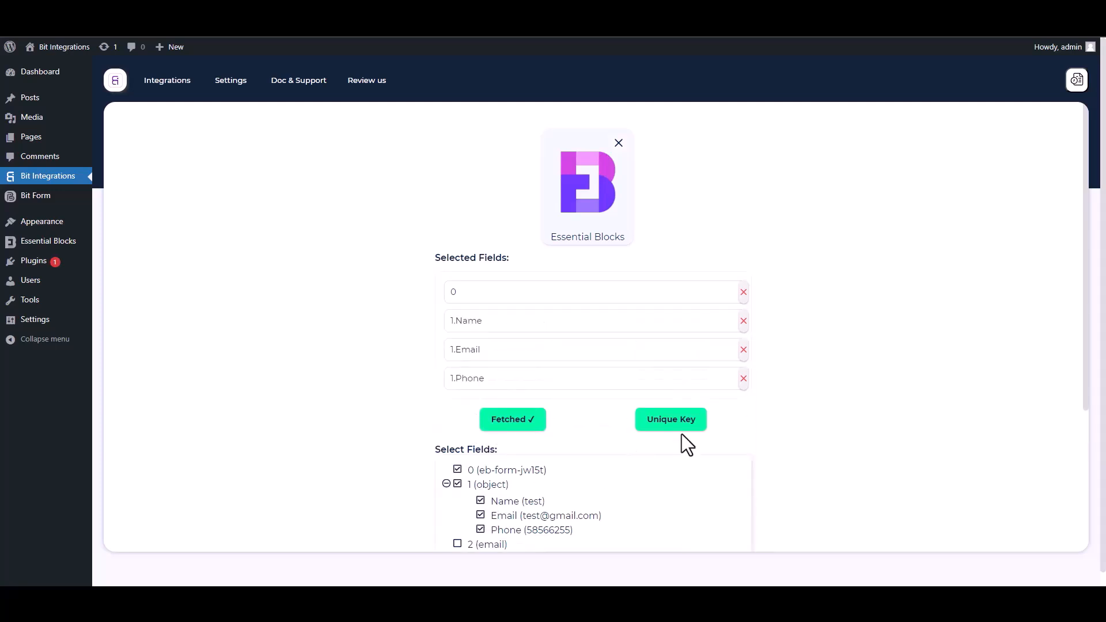
Step: Set field 0 as the primary unique key
{"action": "left_click_drag", "start_coordinate": [1080, 369], "coordinate": [1085, 451]}
{"action": "left_click", "coordinate": [674, 311]}
{"action": "left_click", "coordinate": [545, 317]}
{"action": "left_click", "coordinate": [464, 345]}
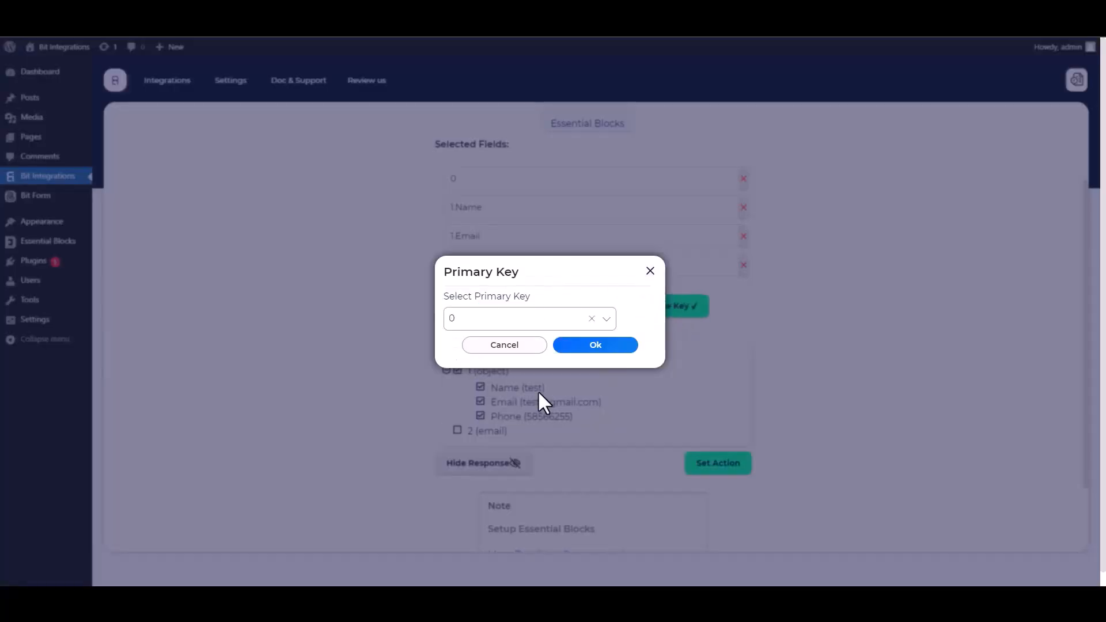
{"action": "left_click", "coordinate": [595, 345]}
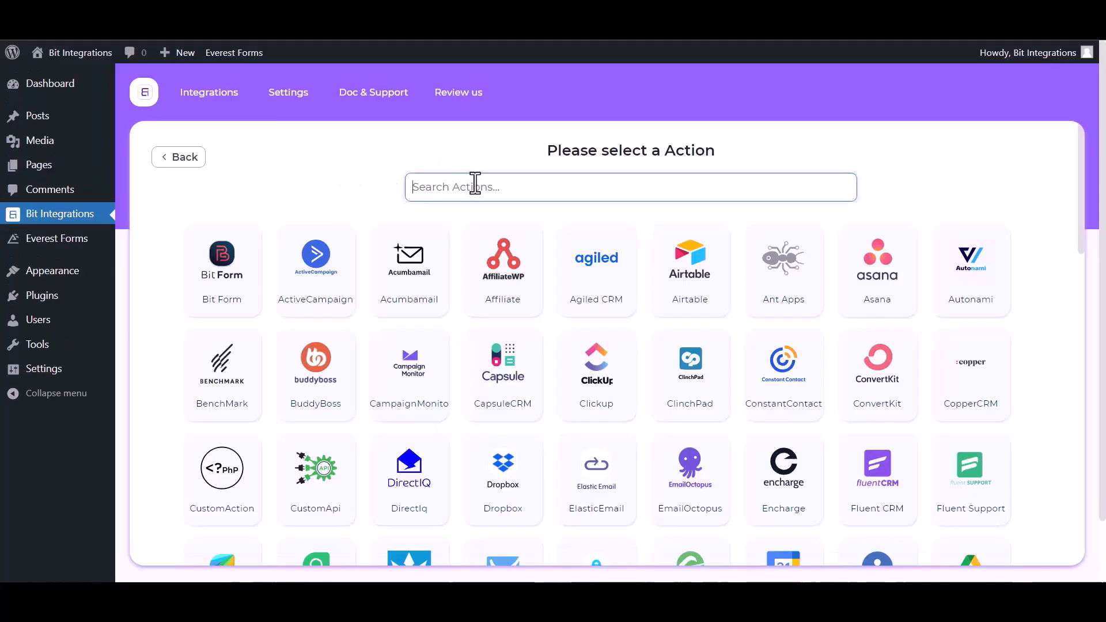
Step: Search 'pab' and choose Pabbly as the action
{"action": "type", "text": "paba"}
{"action": "key", "text": "BackSpace"}
{"action": "left_click", "coordinate": [629, 297]}
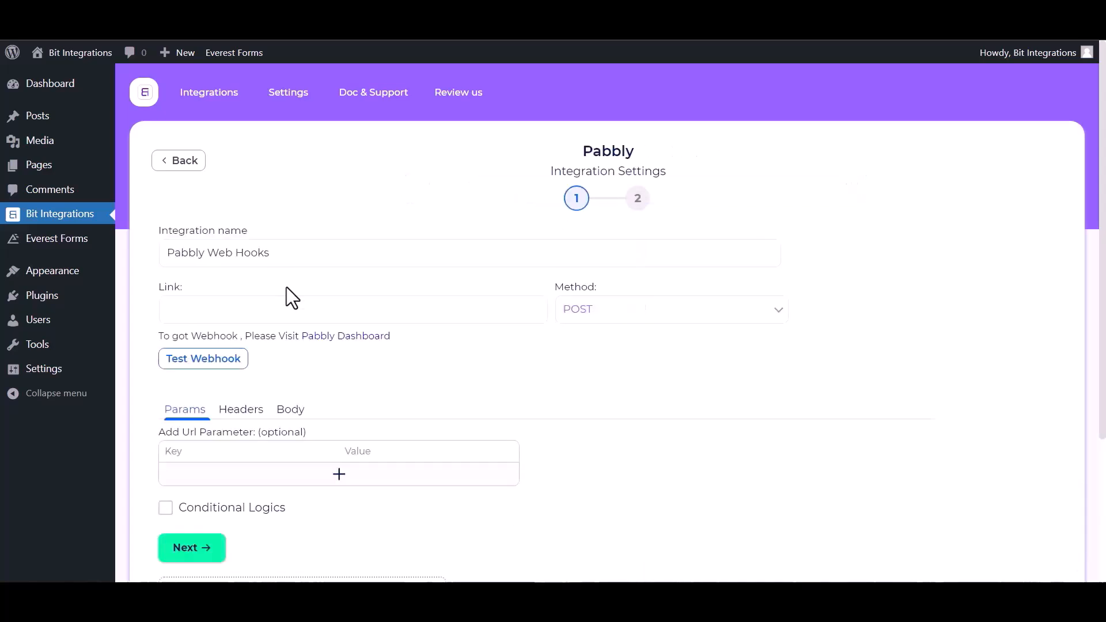
Step: Go to the Pabbly Connect dashboard and start a new workflow
{"action": "left_click", "coordinate": [218, 303]}
{"action": "left_click", "coordinate": [360, 337]}
{"action": "left_click", "coordinate": [653, 553]}
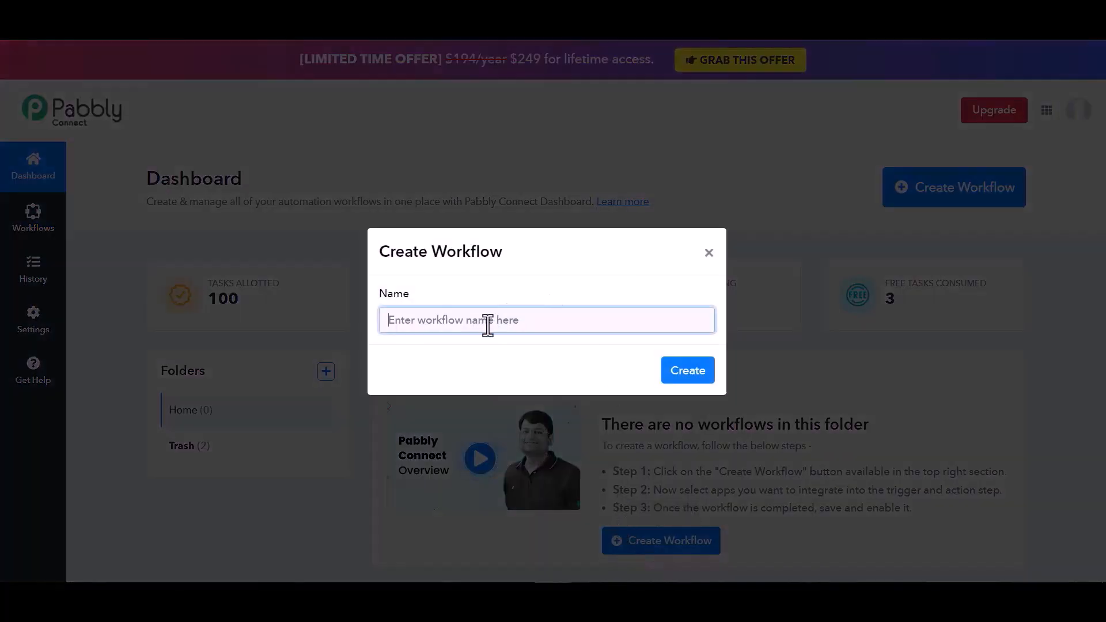
Step: Create the 'Bit Integrations' workflow with a Webhook trigger and copy its webhook URL
{"action": "type", "text": "Bit Integrations"}
{"action": "left_click", "coordinate": [697, 373]}
{"action": "type", "text": "web"}
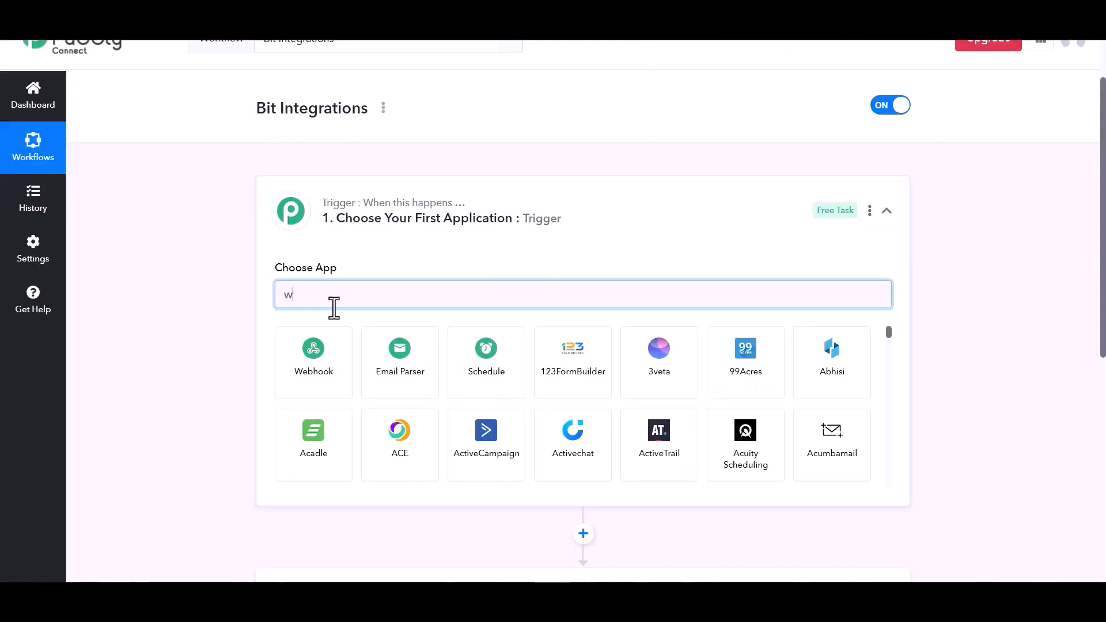
{"action": "left_click", "coordinate": [322, 366]}
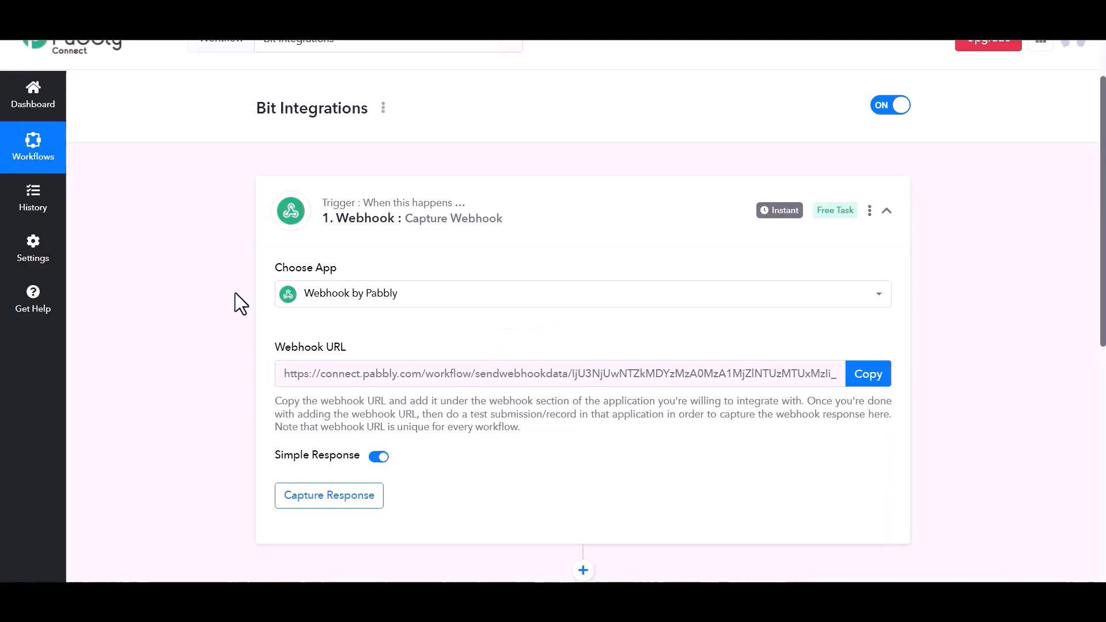
{"action": "left_click", "coordinate": [864, 382]}
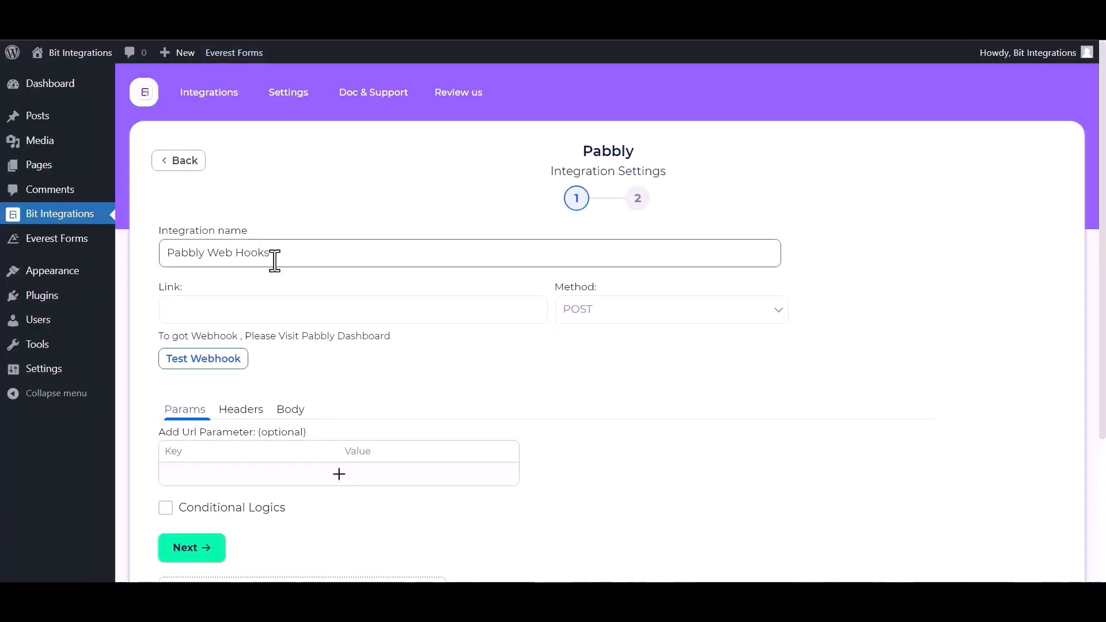
Step: Paste the Pabbly webhook URL as Link, send all data as application/json
{"action": "left_click", "coordinate": [244, 309]}
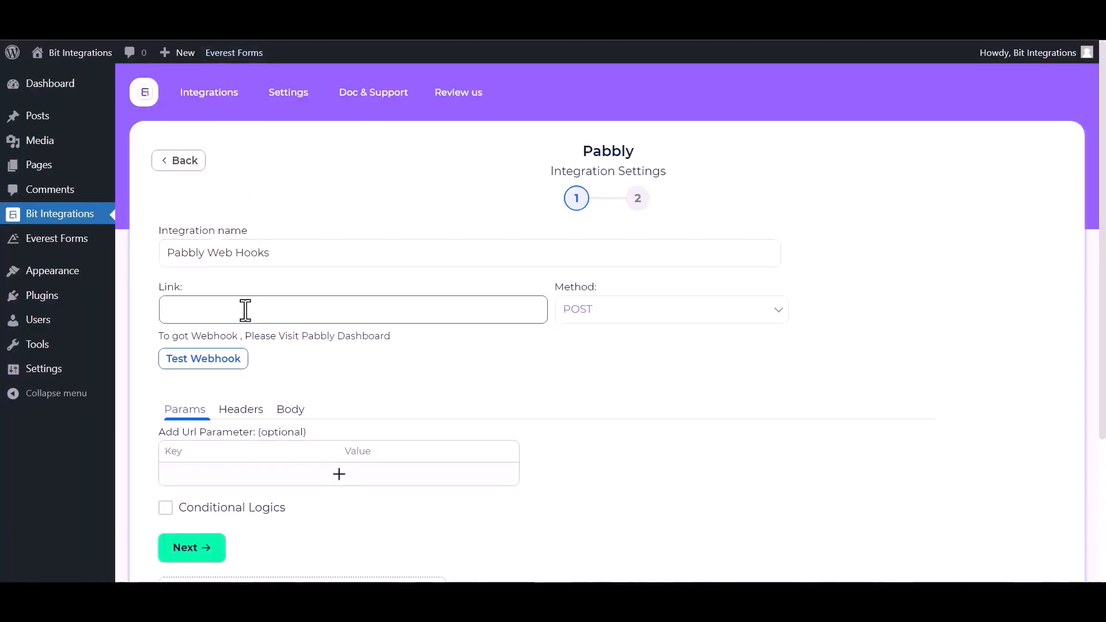
{"action": "key", "text": "ctrl+v"}
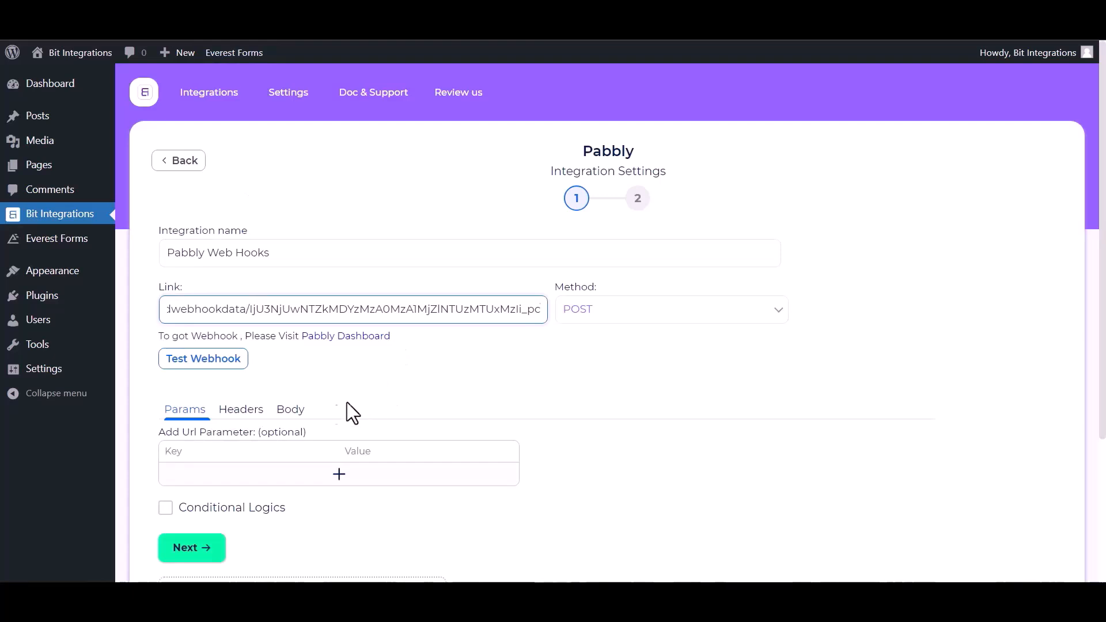
{"action": "left_click", "coordinate": [289, 410]}
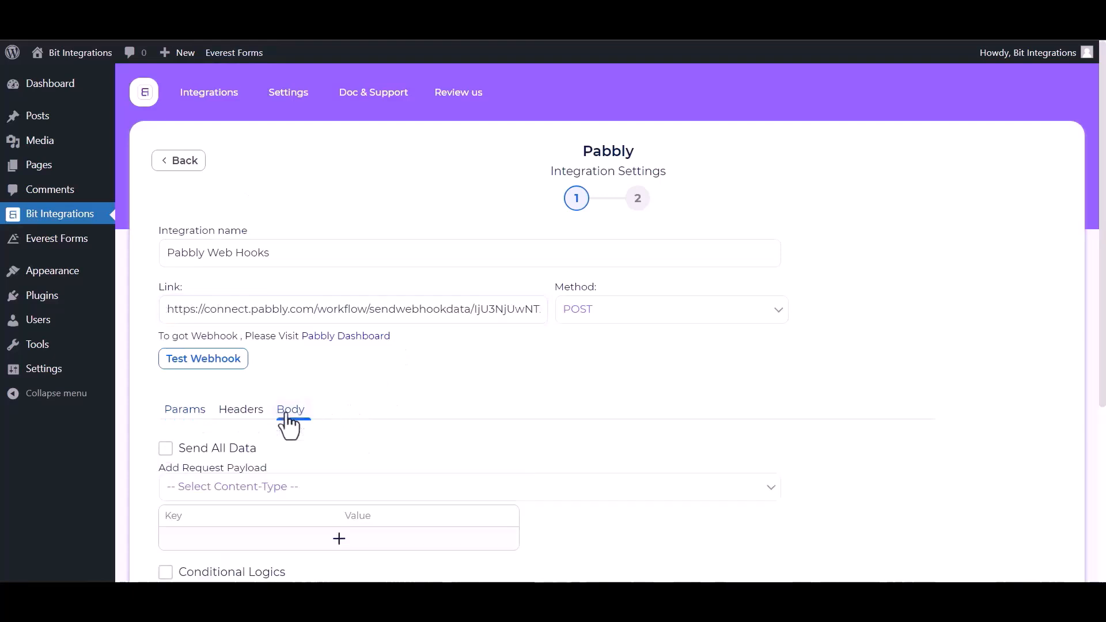
{"action": "left_click", "coordinate": [188, 452]}
{"action": "scroll", "coordinate": [259, 441], "scroll_direction": "down", "scroll_amount": 1}
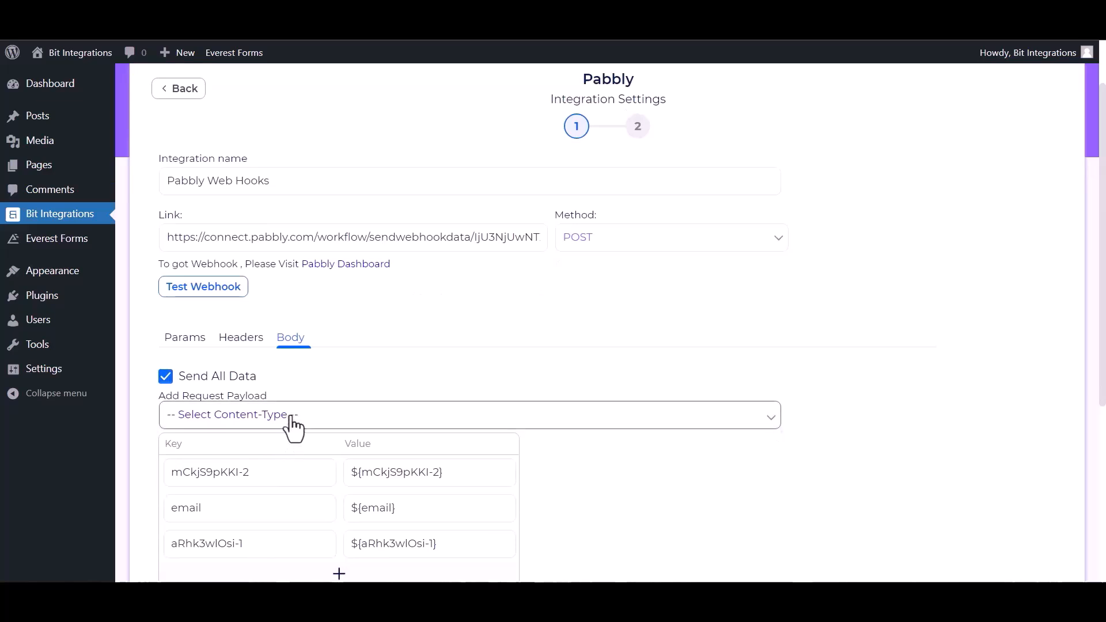
{"action": "left_click", "coordinate": [294, 426]}
{"action": "left_click", "coordinate": [245, 452]}
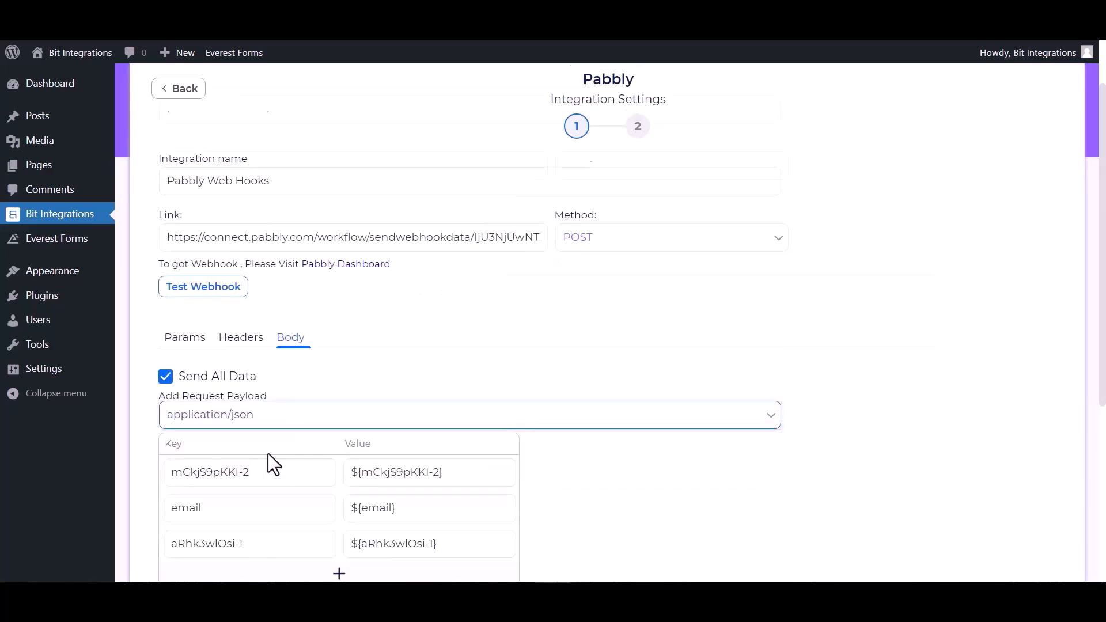
Step: Send a test request to the webhook and continue to the next step
{"action": "left_click", "coordinate": [245, 288]}
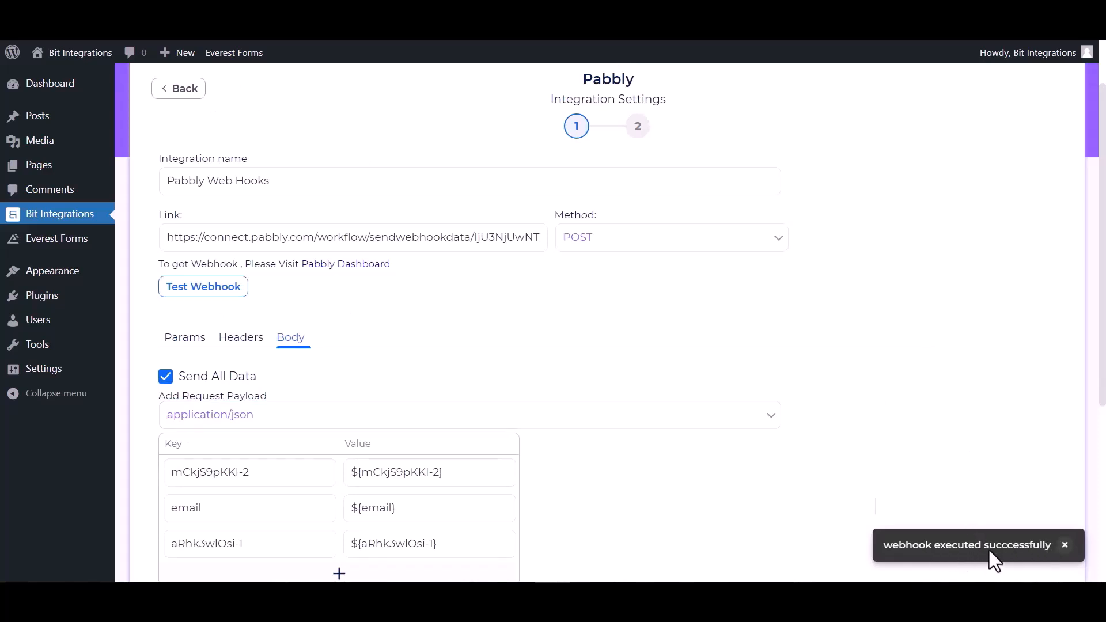
{"action": "scroll", "coordinate": [180, 537], "scroll_direction": "down", "scroll_amount": 3}
{"action": "left_click", "coordinate": [188, 505]}
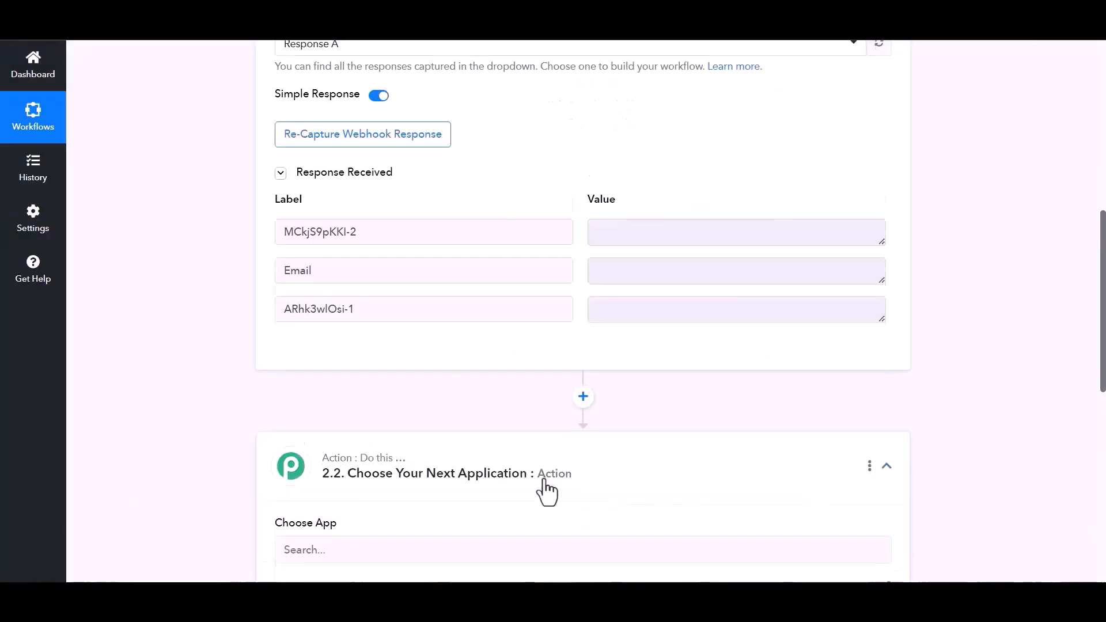
Step: Add an Airtable action step with the Create Record event
{"action": "scroll", "coordinate": [388, 431], "scroll_direction": "down", "scroll_amount": 3}
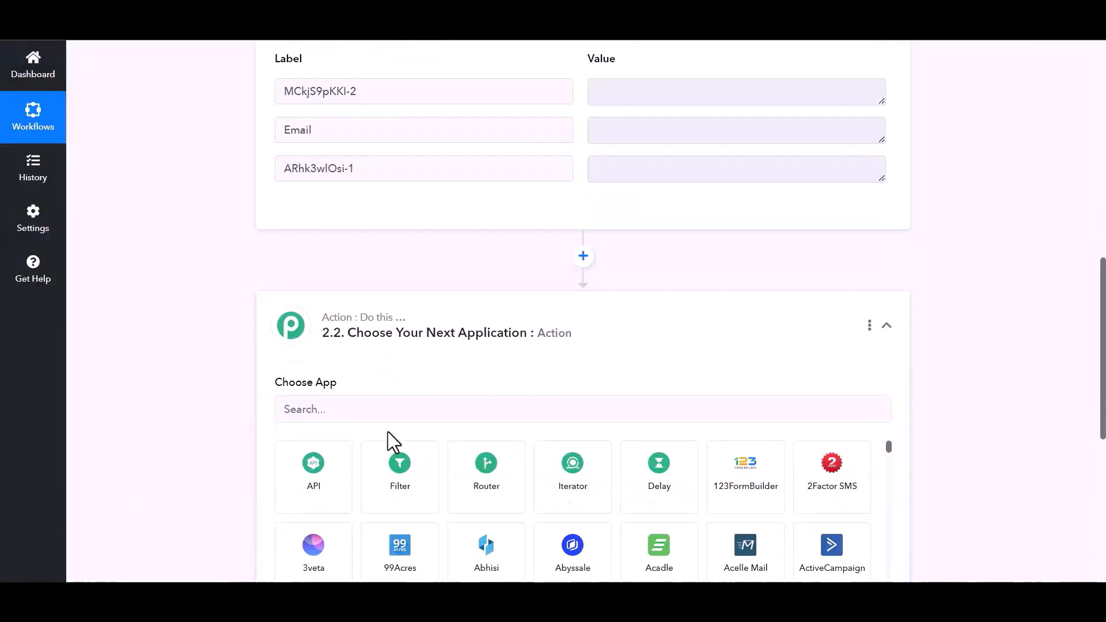
{"action": "left_click", "coordinate": [384, 410]}
{"action": "type", "text": "air"}
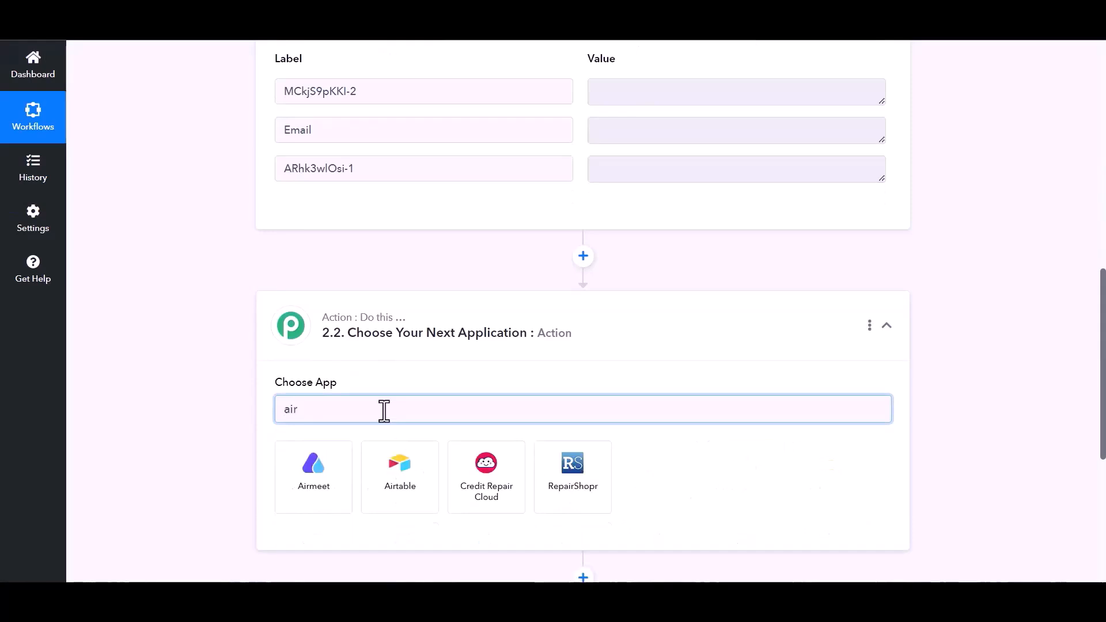
{"action": "left_click", "coordinate": [408, 506]}
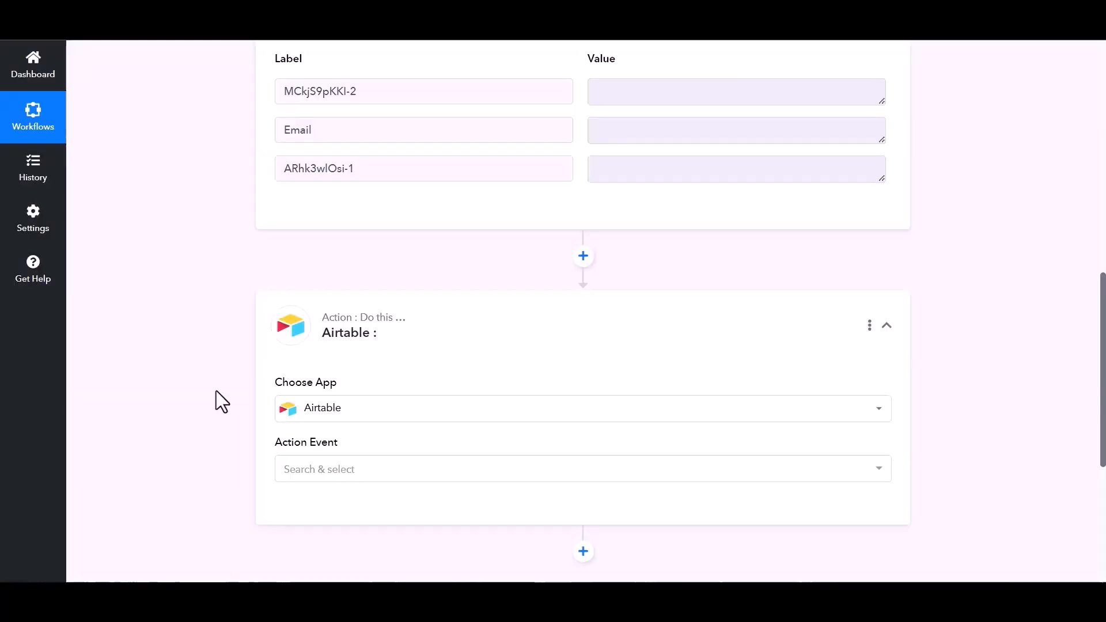
{"action": "scroll", "coordinate": [240, 382], "scroll_direction": "down", "scroll_amount": 1}
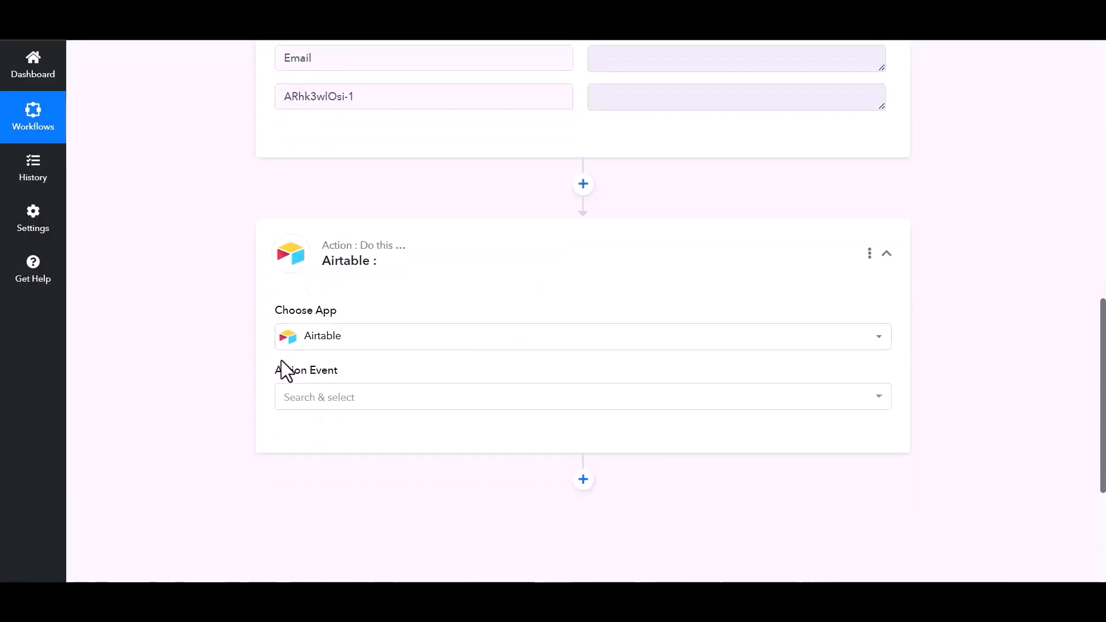
{"action": "left_click", "coordinate": [679, 403]}
{"action": "left_click", "coordinate": [336, 144]}
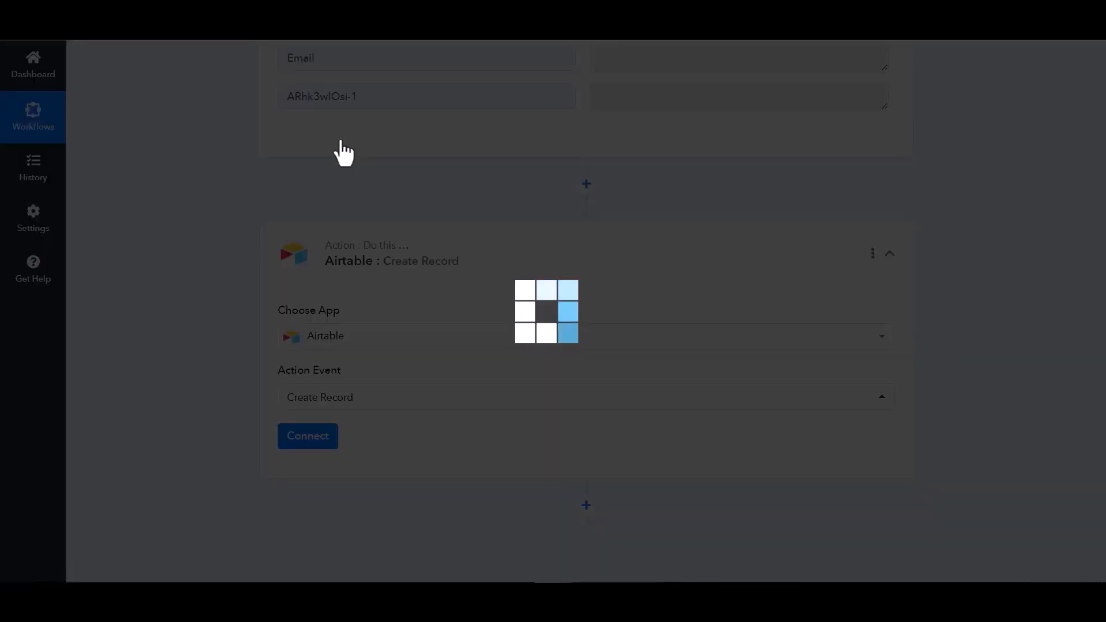
Step: Start a new Airtable connection and go to Airtable's access token creation page
{"action": "left_click", "coordinate": [304, 441]}
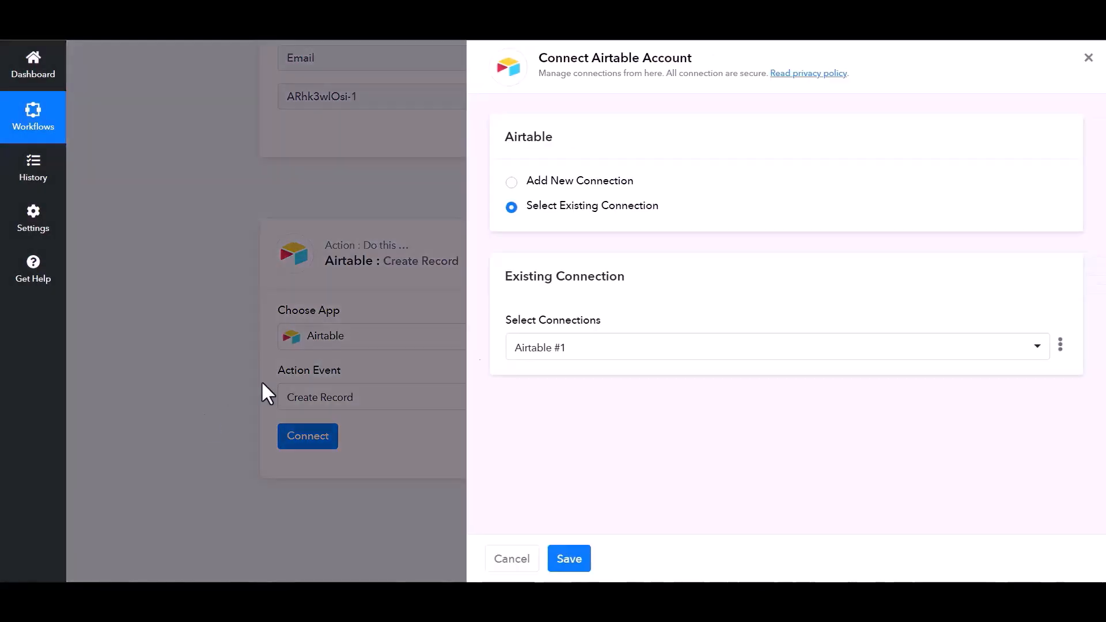
{"action": "left_click", "coordinate": [511, 183]}
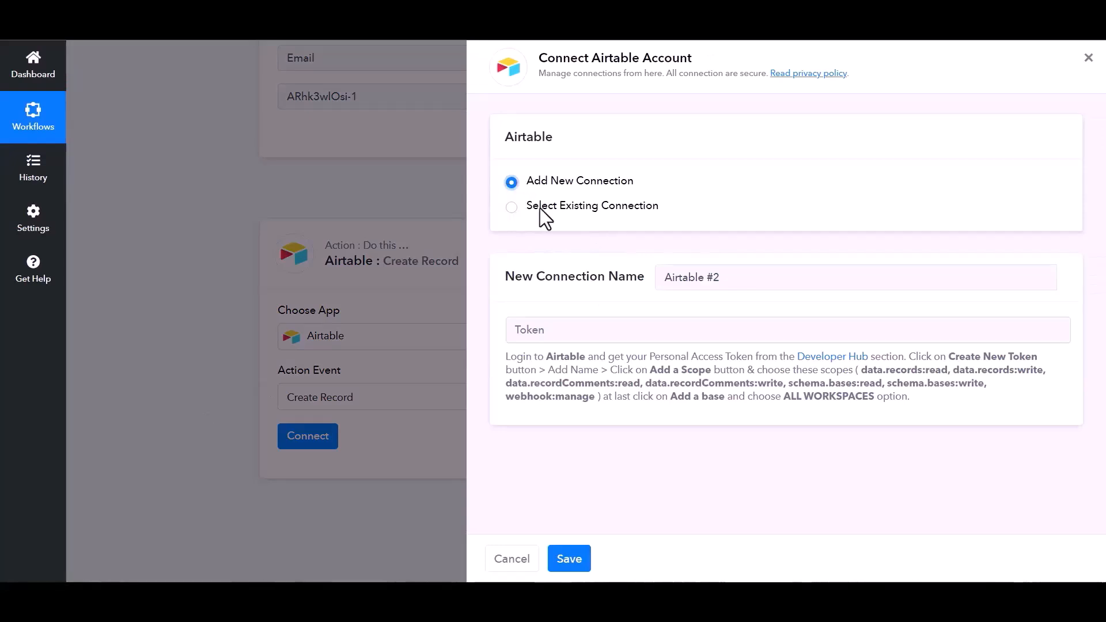
{"action": "left_click", "coordinate": [584, 334]}
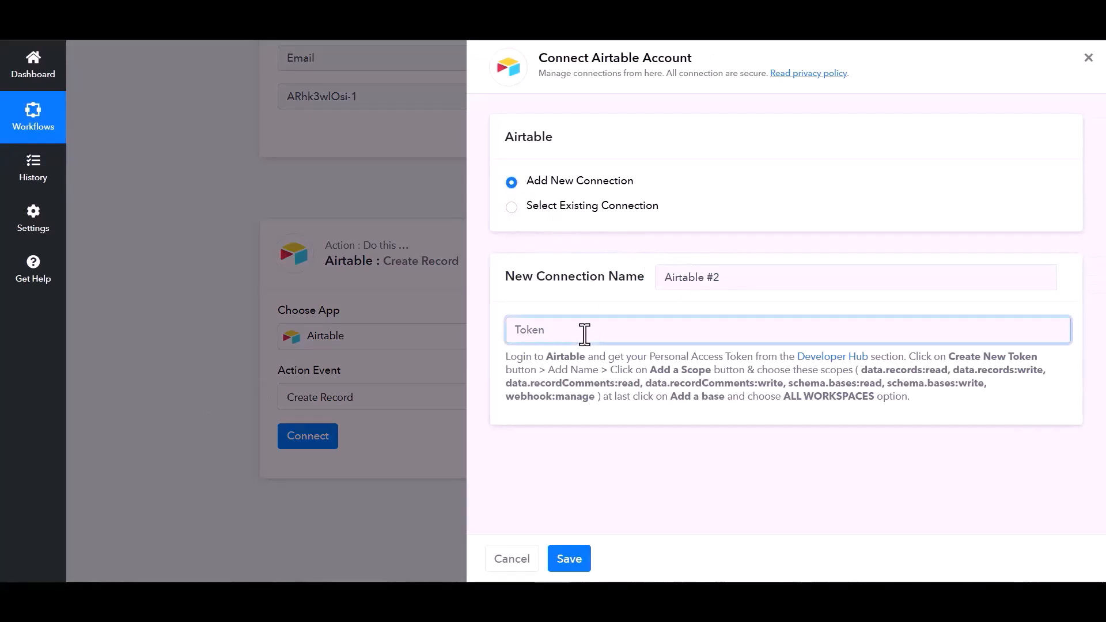
{"action": "left_click", "coordinate": [833, 359]}
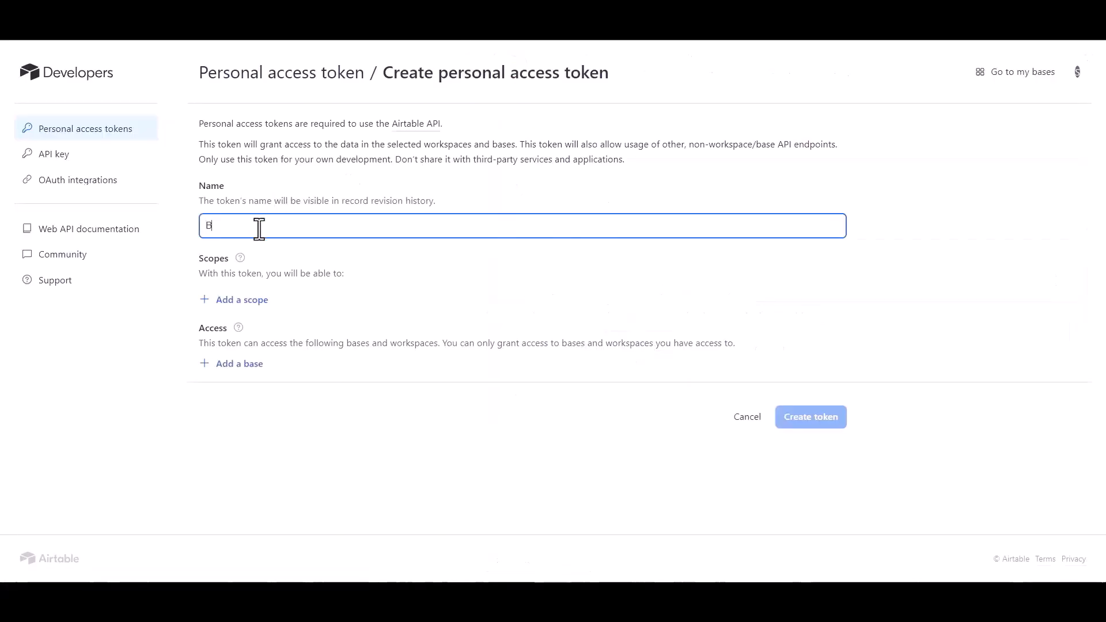
Step: Name the token 'Bit Integrations' and add the records and recordComments read/write scopes
{"action": "type", "text": "Bit INY"}
{"action": "key", "text": "BackSpace"}
{"action": "key", "text": "BackSpace"}
{"action": "left_click", "coordinate": [249, 301]}
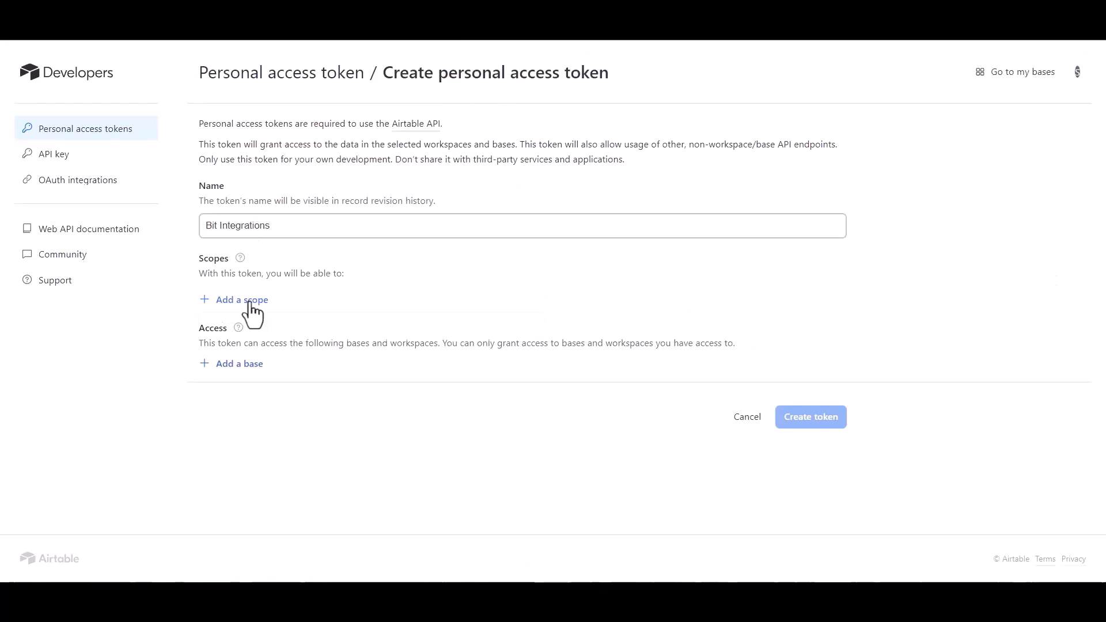
{"action": "left_click", "coordinate": [250, 373]}
{"action": "left_click", "coordinate": [250, 331]}
{"action": "left_click", "coordinate": [260, 410]}
{"action": "left_click", "coordinate": [250, 367]}
{"action": "left_click", "coordinate": [250, 441]}
{"action": "left_click", "coordinate": [247, 396]}
{"action": "left_click", "coordinate": [265, 285]}
Step: Grant access to all bases in all workspaces and add schema.bases read/write scopes
{"action": "left_click", "coordinate": [249, 495]}
{"action": "scroll", "coordinate": [284, 361], "scroll_direction": "down", "scroll_amount": 1}
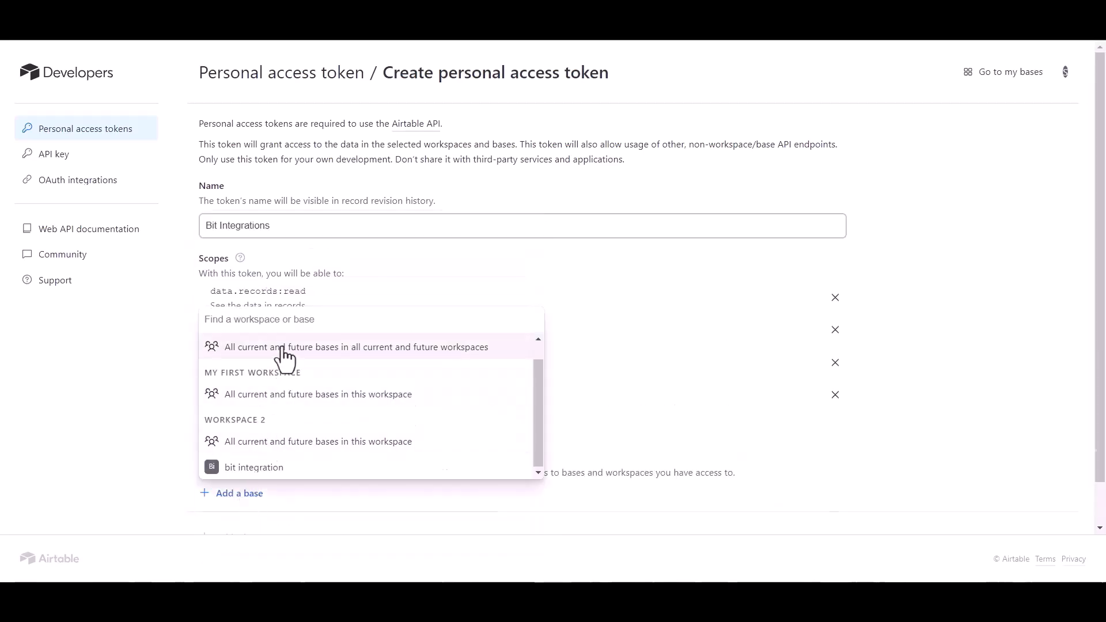
{"action": "left_click", "coordinate": [282, 351]}
{"action": "left_click", "coordinate": [244, 426]}
{"action": "left_click", "coordinate": [253, 303]}
{"action": "left_click", "coordinate": [242, 462]}
{"action": "left_click", "coordinate": [272, 355]}
Step: Create the personal access token and copy it into Pabbly's token field
{"action": "scroll", "coordinate": [378, 507], "scroll_direction": "down", "scroll_amount": 3}
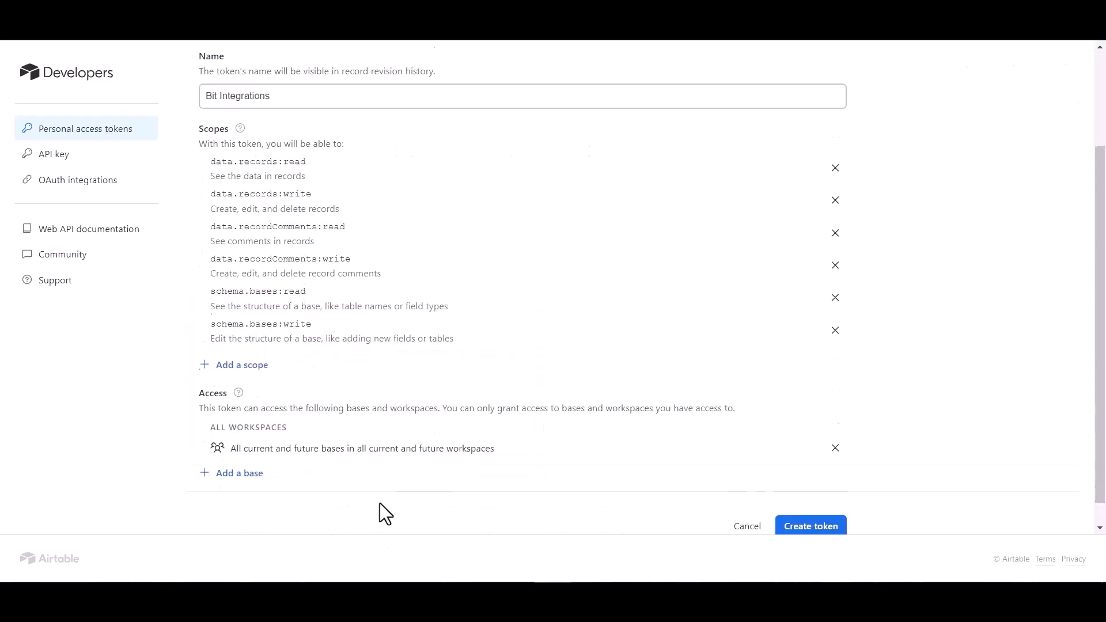
{"action": "left_click", "coordinate": [817, 503]}
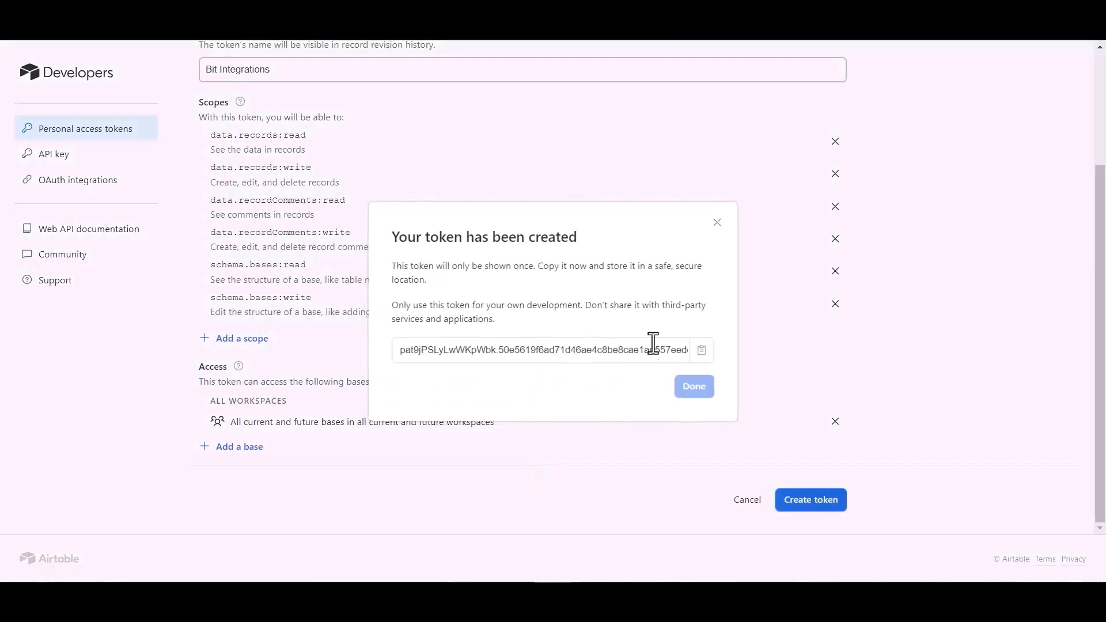
{"action": "left_click", "coordinate": [703, 352]}
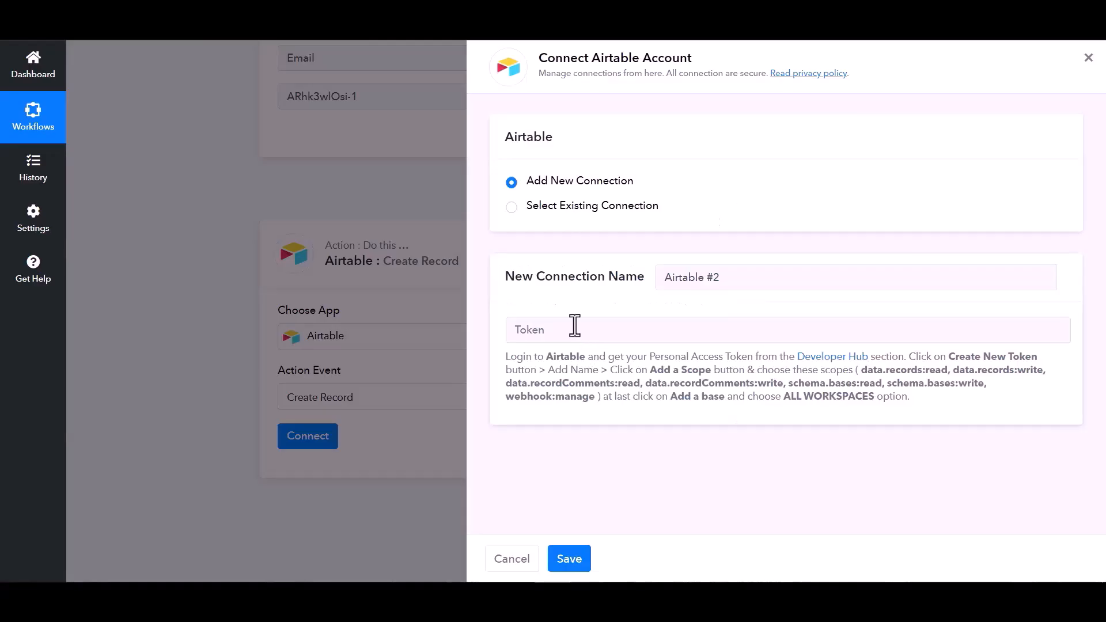
{"action": "left_click", "coordinate": [575, 326]}
Step: Paste the Airtable token and save the new connection
{"action": "key", "text": "ctrl+v"}
{"action": "left_click", "coordinate": [571, 558]}
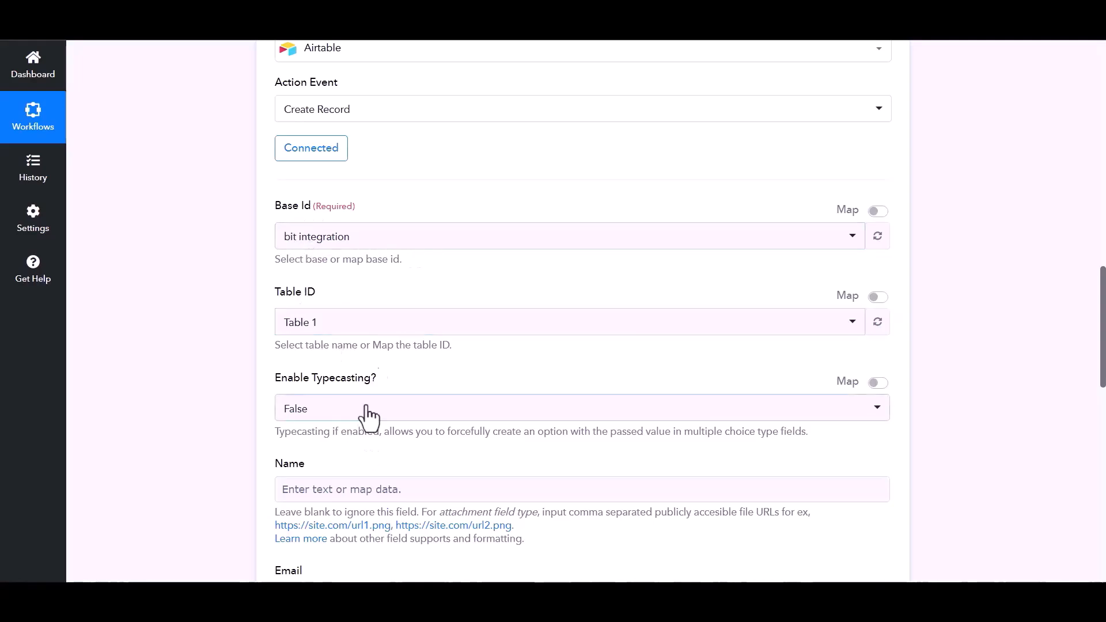
{"action": "scroll", "coordinate": [383, 425], "scroll_direction": "down", "scroll_amount": 1}
Step: Map the webhook's name, email and phone values into Name, Email and Number
{"action": "left_click", "coordinate": [467, 417]}
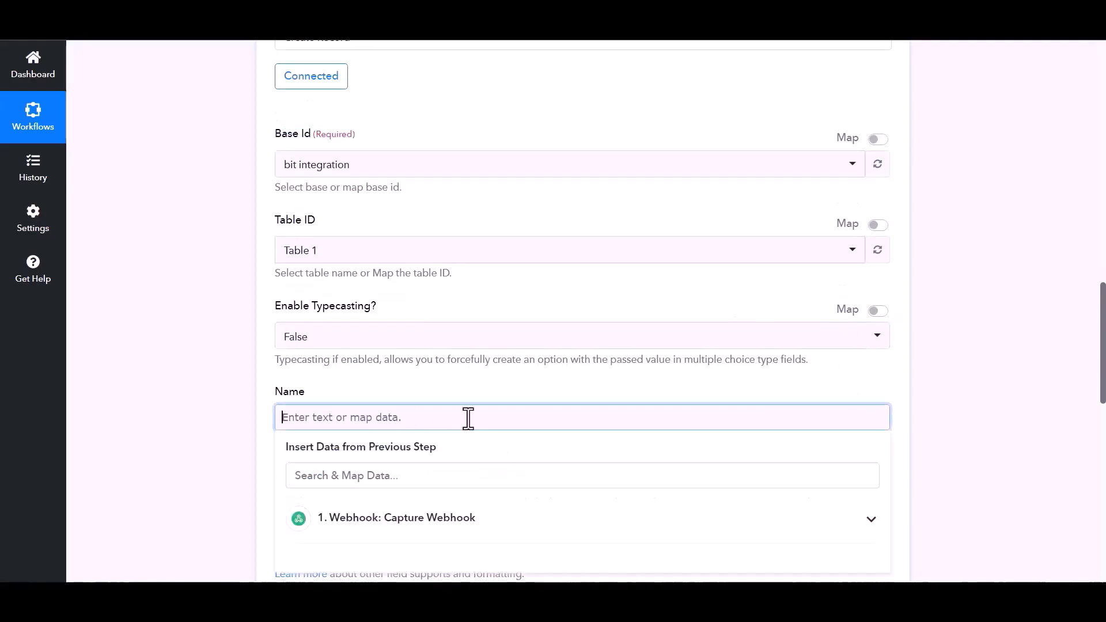
{"action": "scroll", "coordinate": [466, 410], "scroll_direction": "down", "scroll_amount": 2}
{"action": "left_click", "coordinate": [460, 385]}
{"action": "left_click", "coordinate": [357, 416]}
{"action": "left_click", "coordinate": [270, 385]}
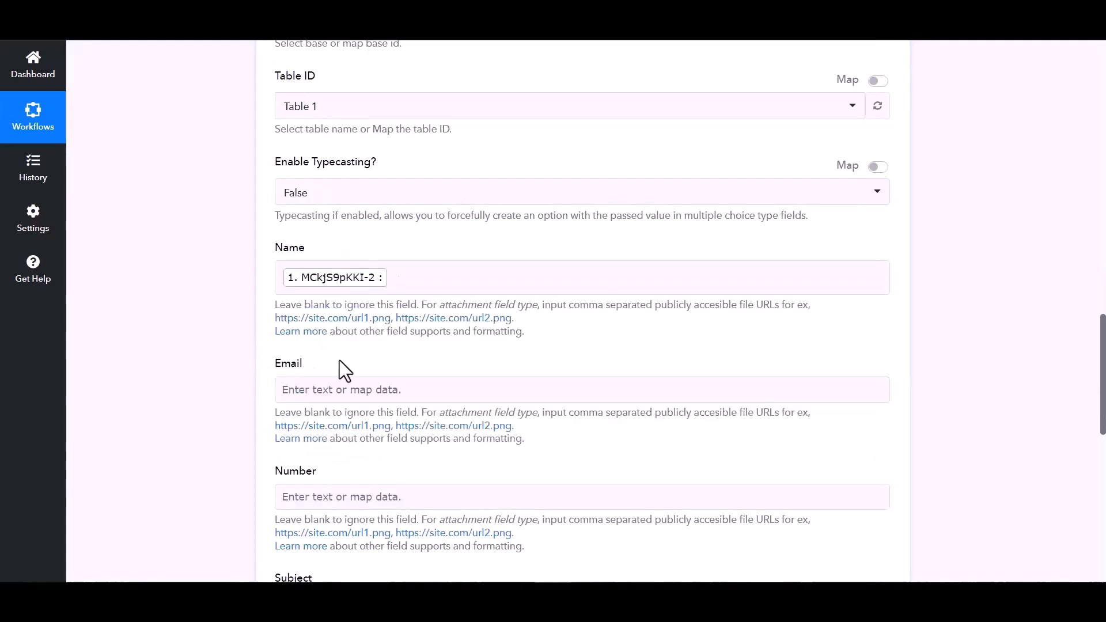
{"action": "left_click", "coordinate": [363, 390]}
{"action": "left_click", "coordinate": [343, 489]}
{"action": "left_click", "coordinate": [341, 560]}
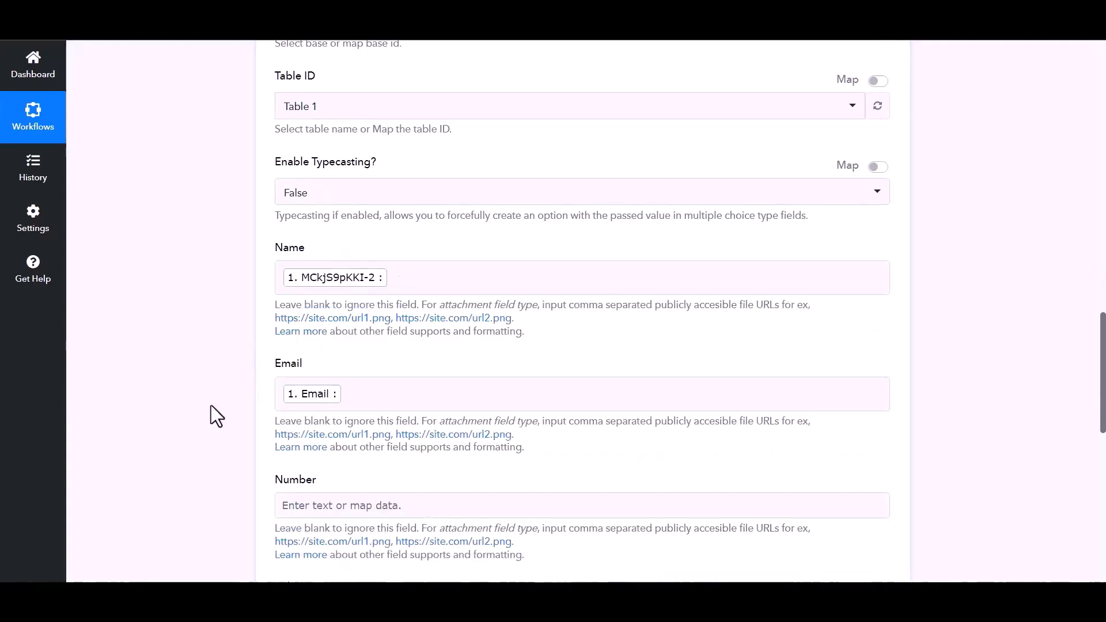
{"action": "scroll", "coordinate": [346, 450], "scroll_direction": "down", "scroll_amount": 1}
{"action": "left_click", "coordinate": [381, 433]}
{"action": "scroll", "coordinate": [386, 473], "scroll_direction": "down", "scroll_amount": 3}
{"action": "left_click", "coordinate": [392, 352]}
{"action": "left_click", "coordinate": [328, 416]}
{"action": "left_click", "coordinate": [293, 346]}
Step: Save the Airtable step settings and dismiss the confirmation
{"action": "scroll", "coordinate": [345, 368], "scroll_direction": "down", "scroll_amount": 4}
{"action": "left_click", "coordinate": [443, 388]}
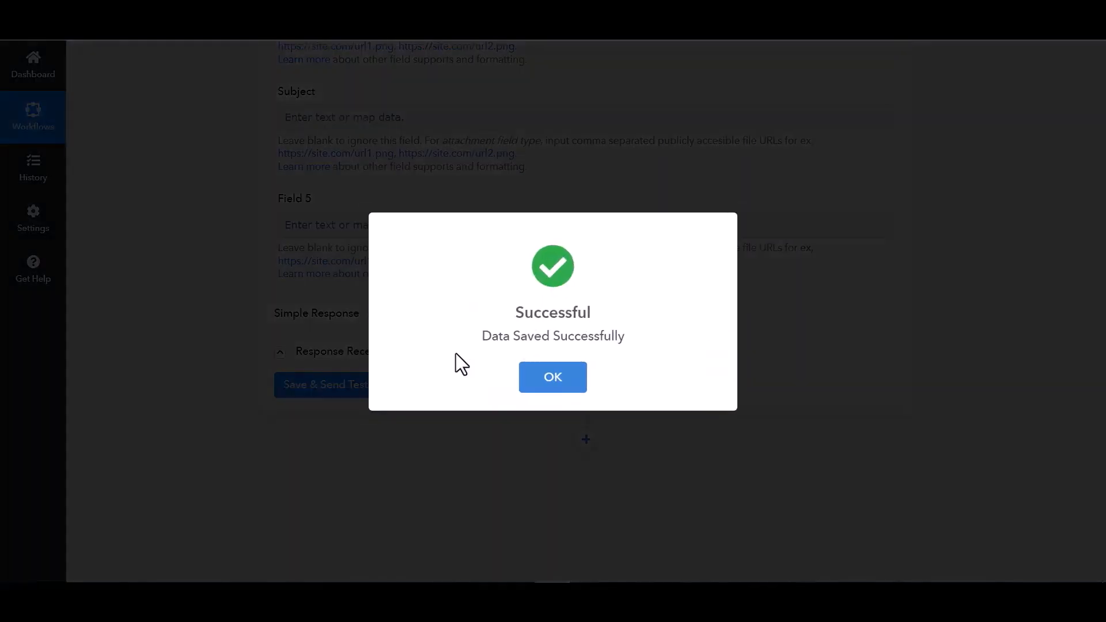
{"action": "left_click", "coordinate": [129, 332]}
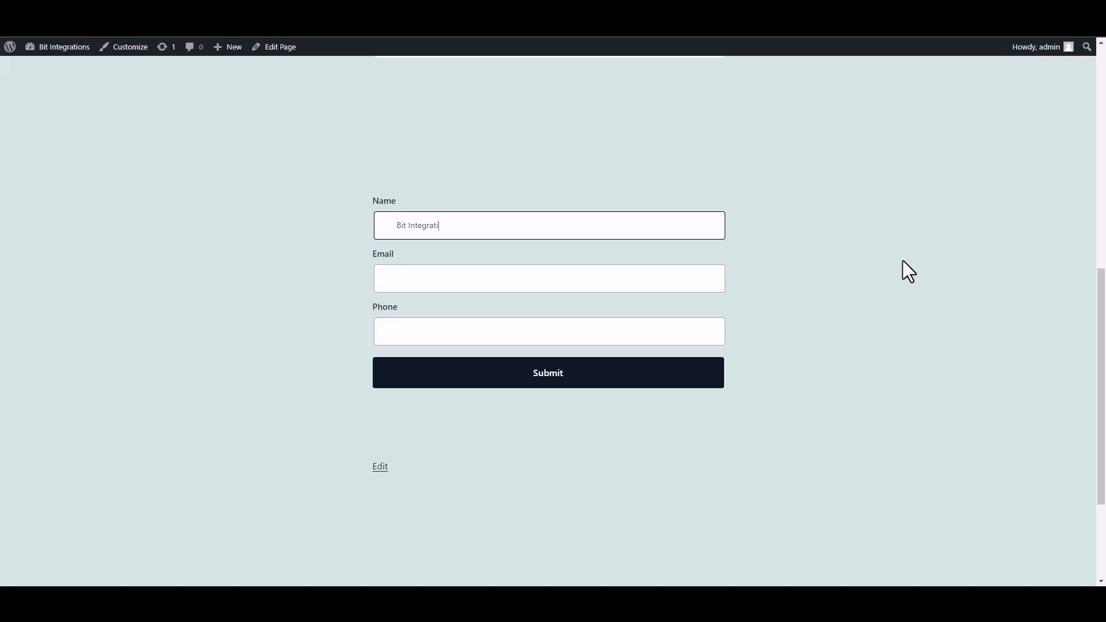
Step: Enter a test e-mail address and phone number in the form and submit it successfully
{"action": "left_click", "coordinate": [639, 282]}
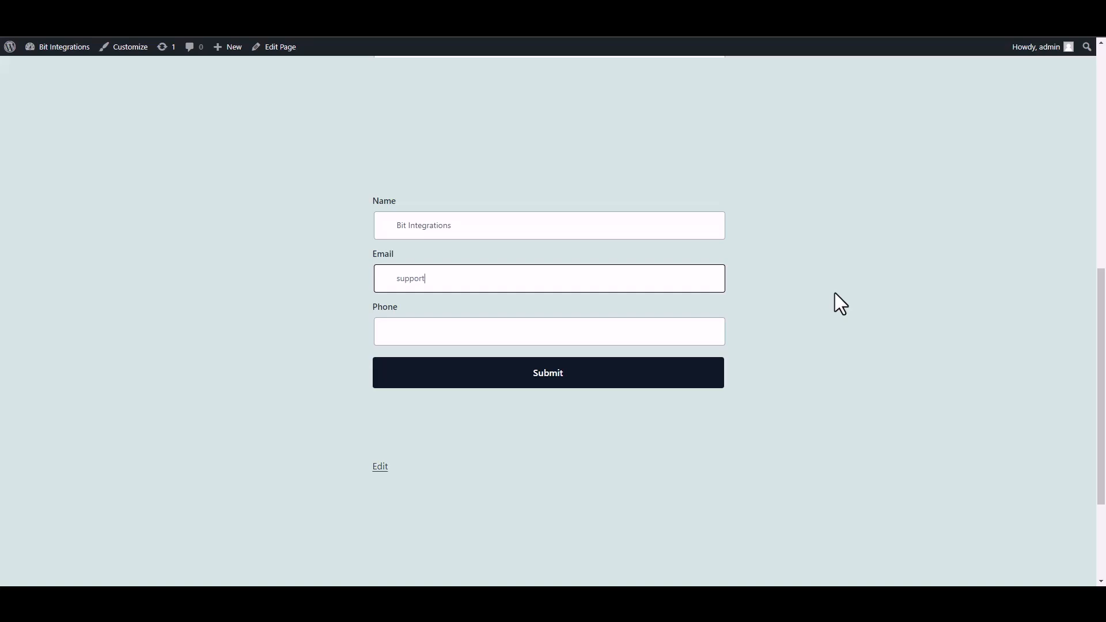
{"action": "left_click", "coordinate": [686, 337]}
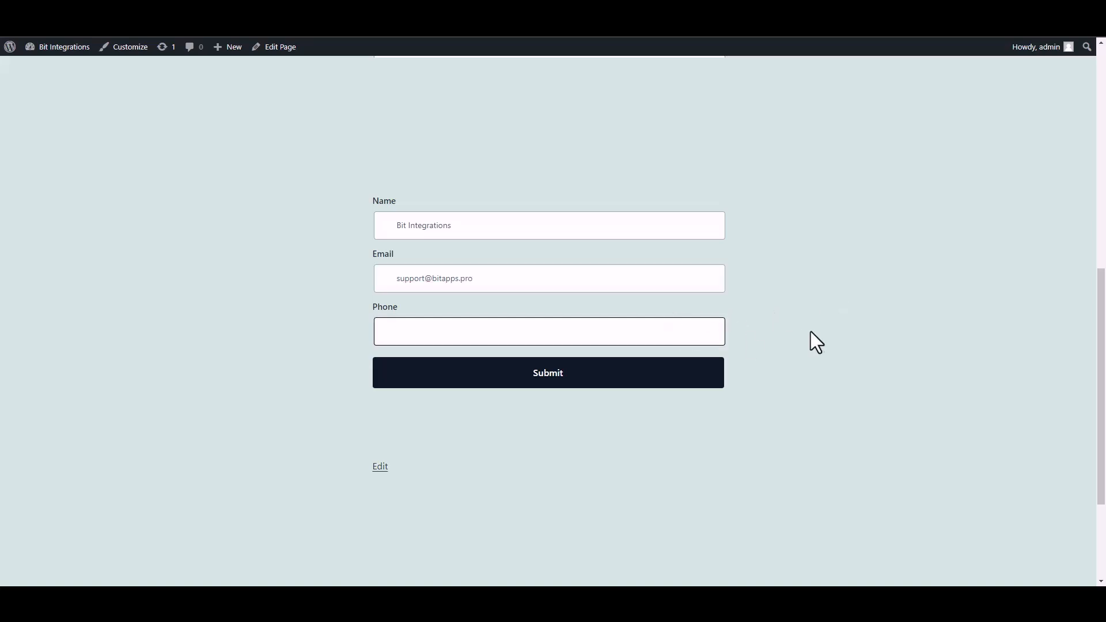
{"action": "type", "text": "444555666"}
{"action": "left_click", "coordinate": [704, 383]}
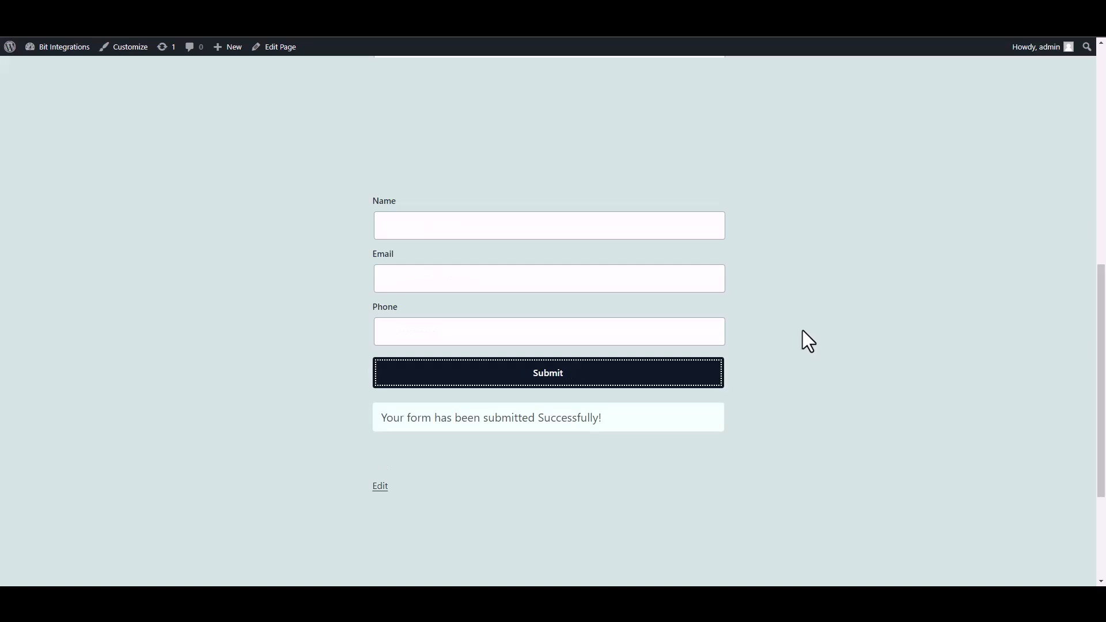
{"action": "left_click_drag", "start_coordinate": [381, 418], "coordinate": [613, 426]}
{"action": "left_click", "coordinate": [790, 436]}
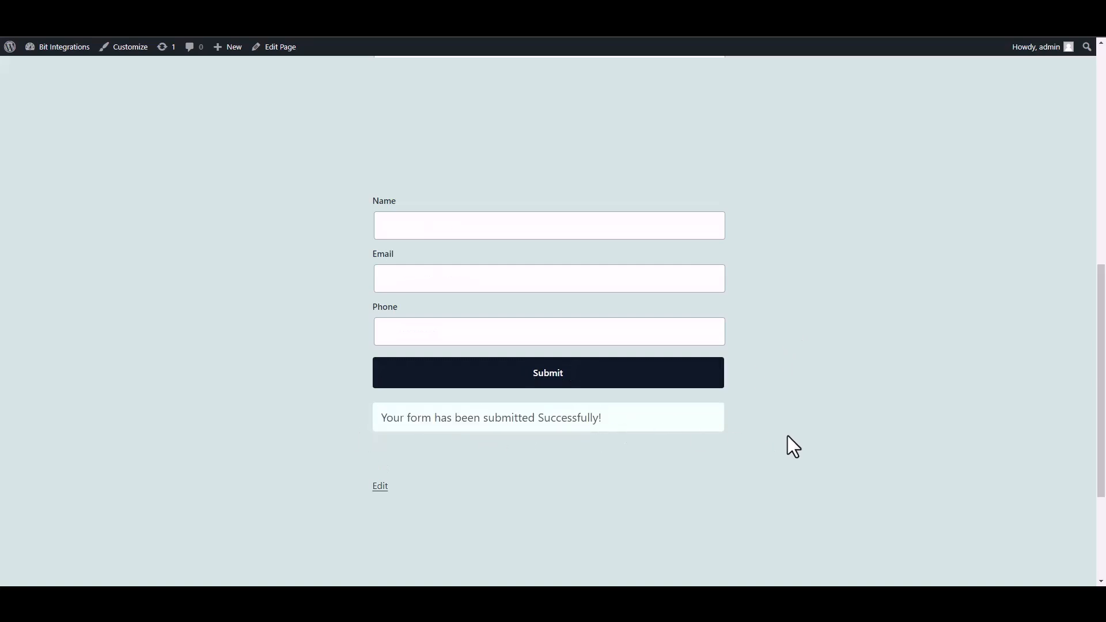